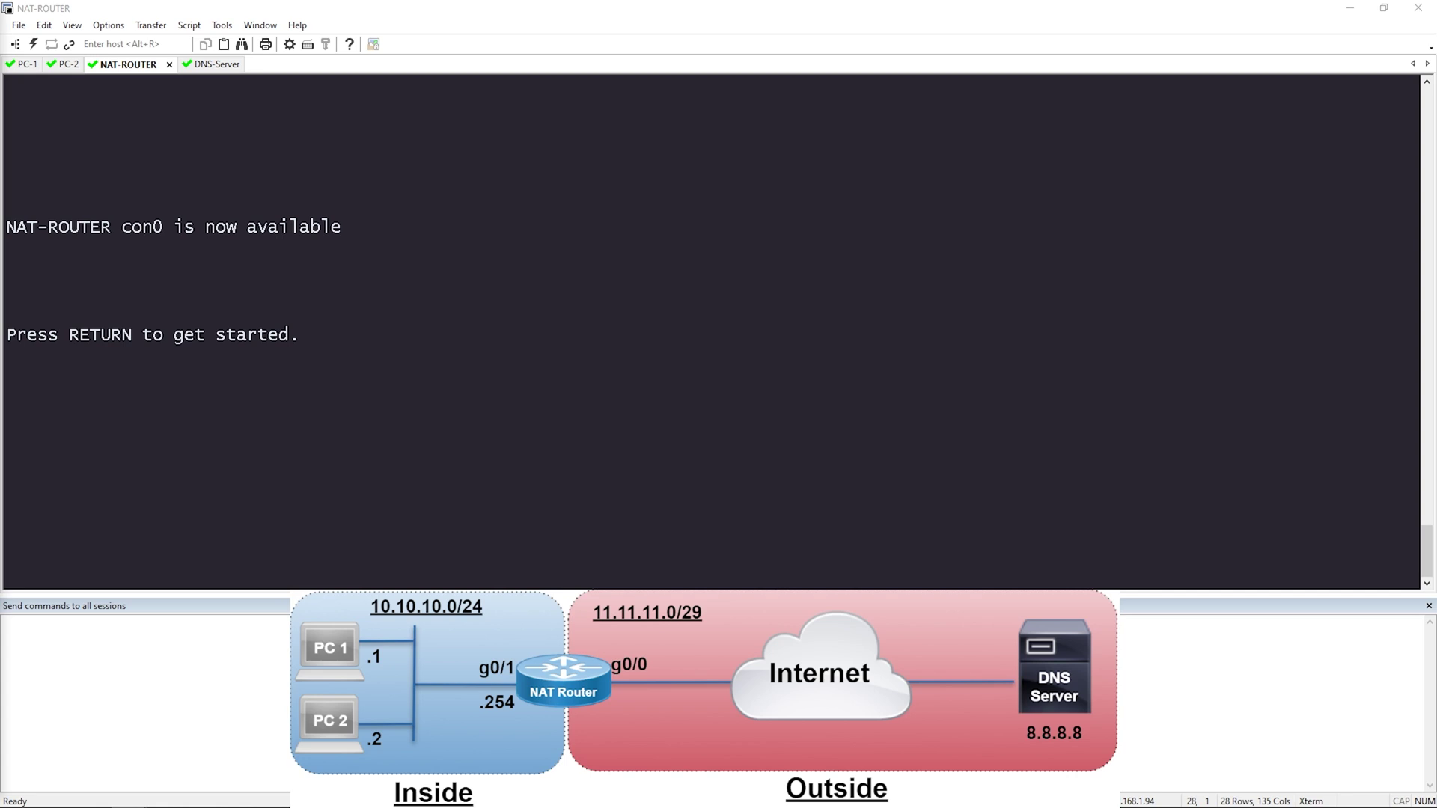
Step: In the PC-1 session, enter privileged mode and ping the DNS server at 8.8.8.8
{"action": "left_click", "coordinate": [142, 469]}
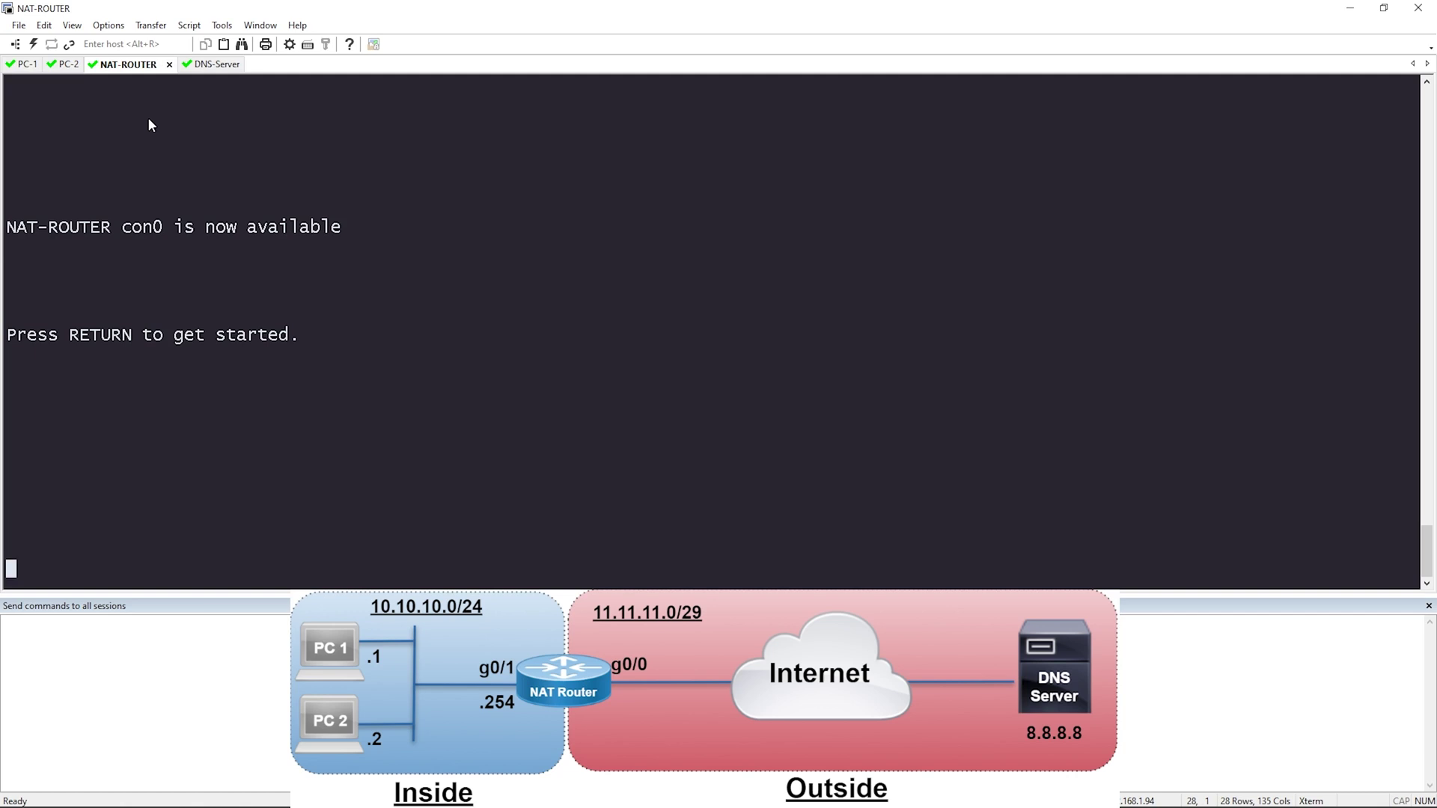
{"action": "key", "text": "alt+1"}
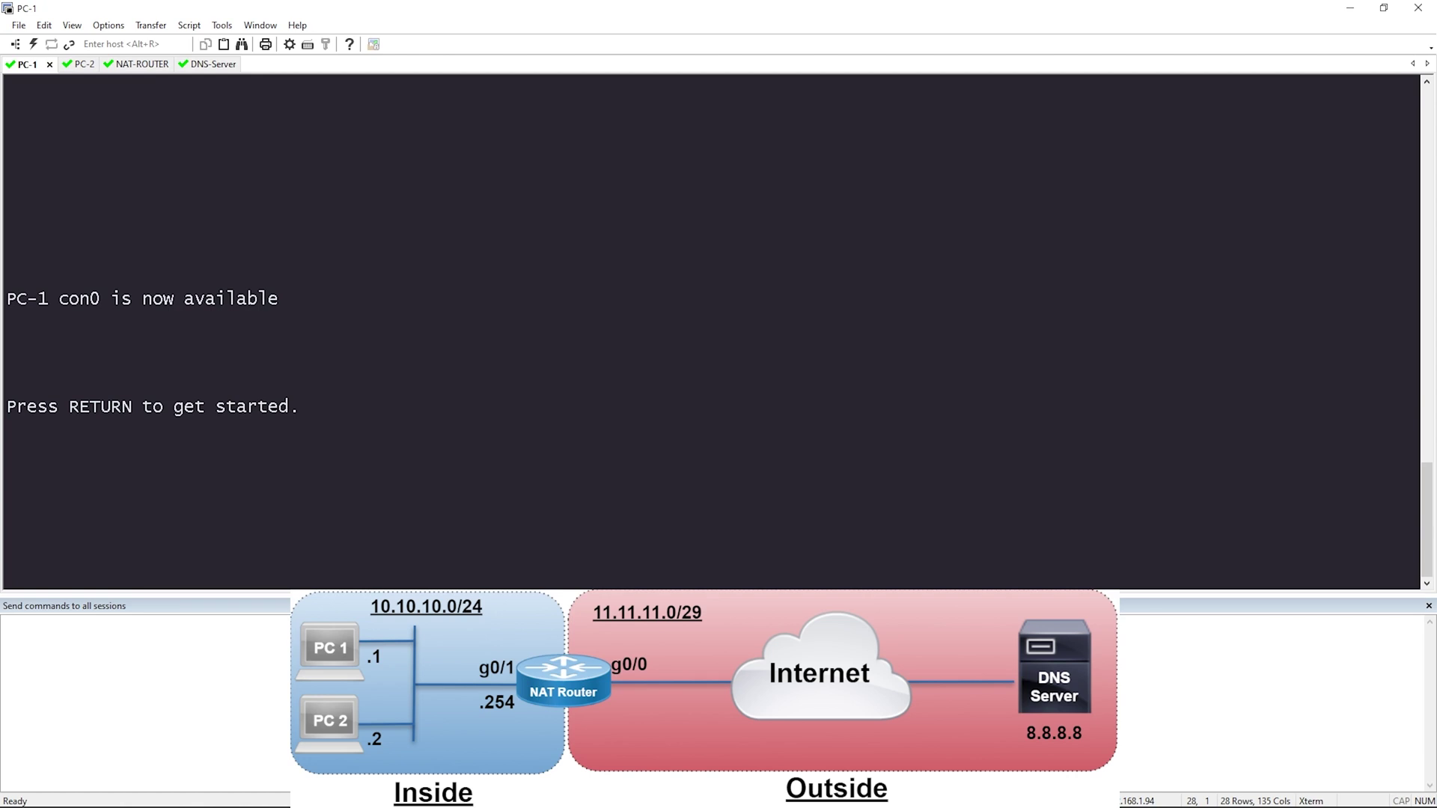
{"action": "key", "text": "Return"}
{"action": "type", "text": "en"}
{"action": "key", "text": "Return"}
{"action": "type", "text": "ping 8.8.8.8"}
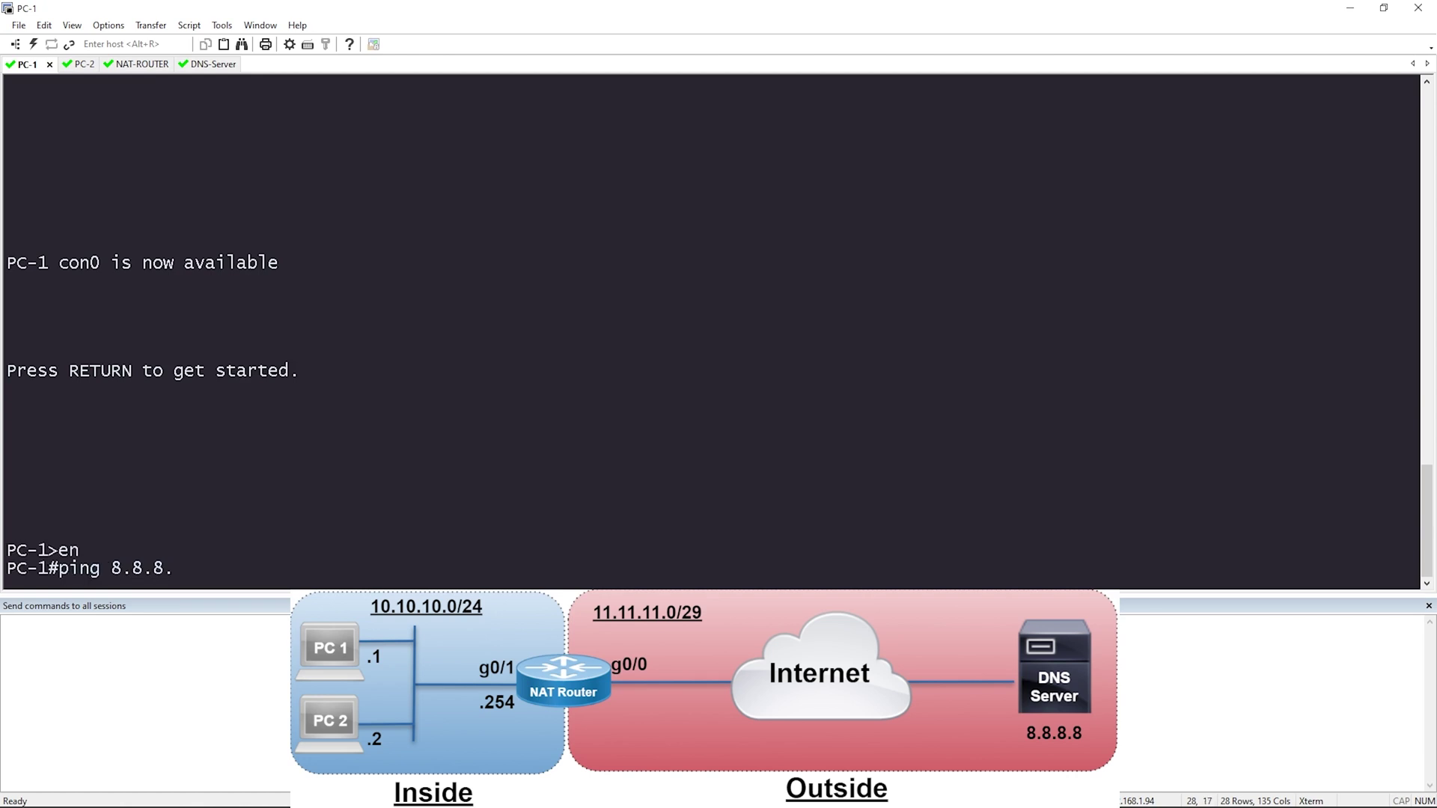
{"action": "key", "text": "Return"}
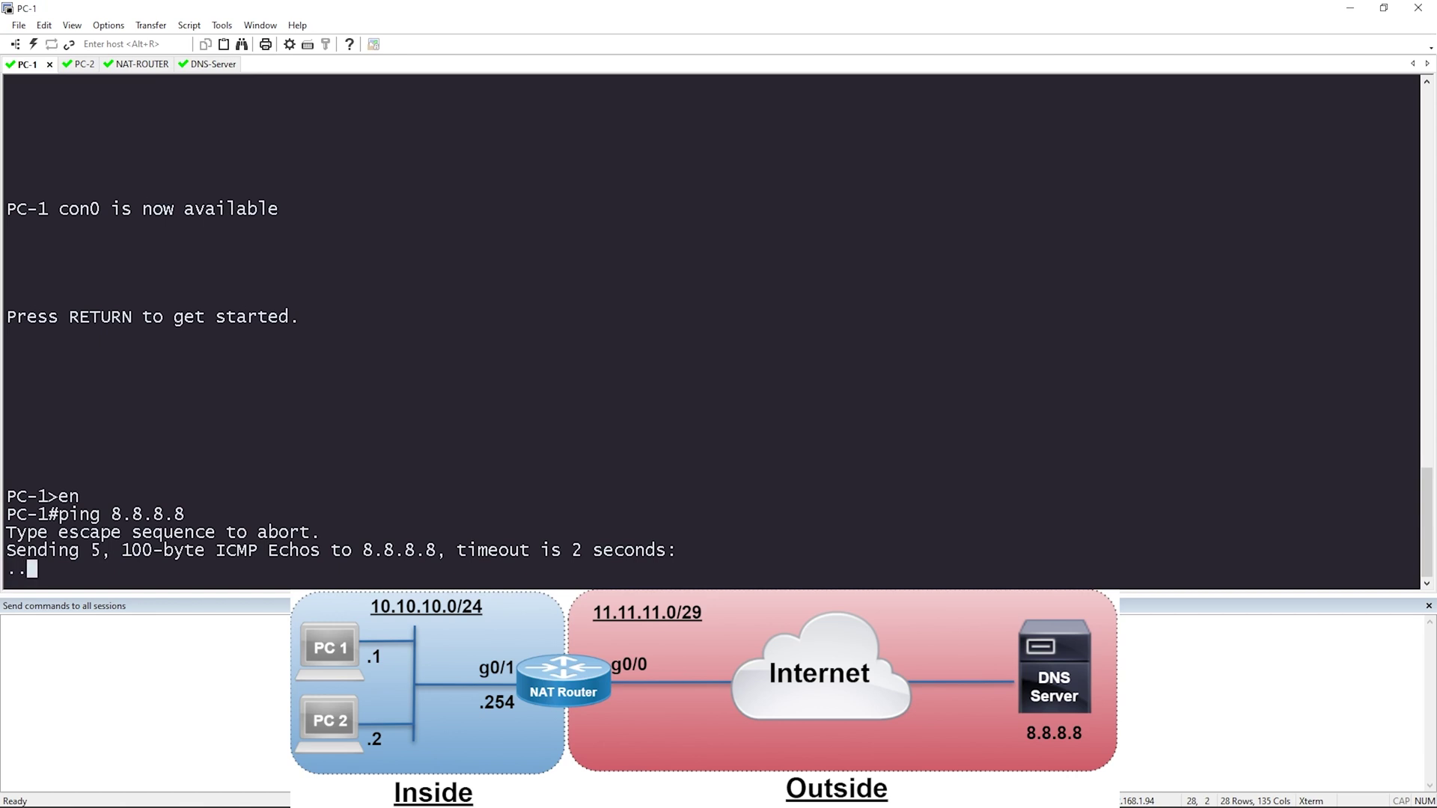
Step: In the PC-2 session, enter privileged mode and ping the DNS server at 8.8.8.8
{"action": "key", "text": "ctrl+Tab"}
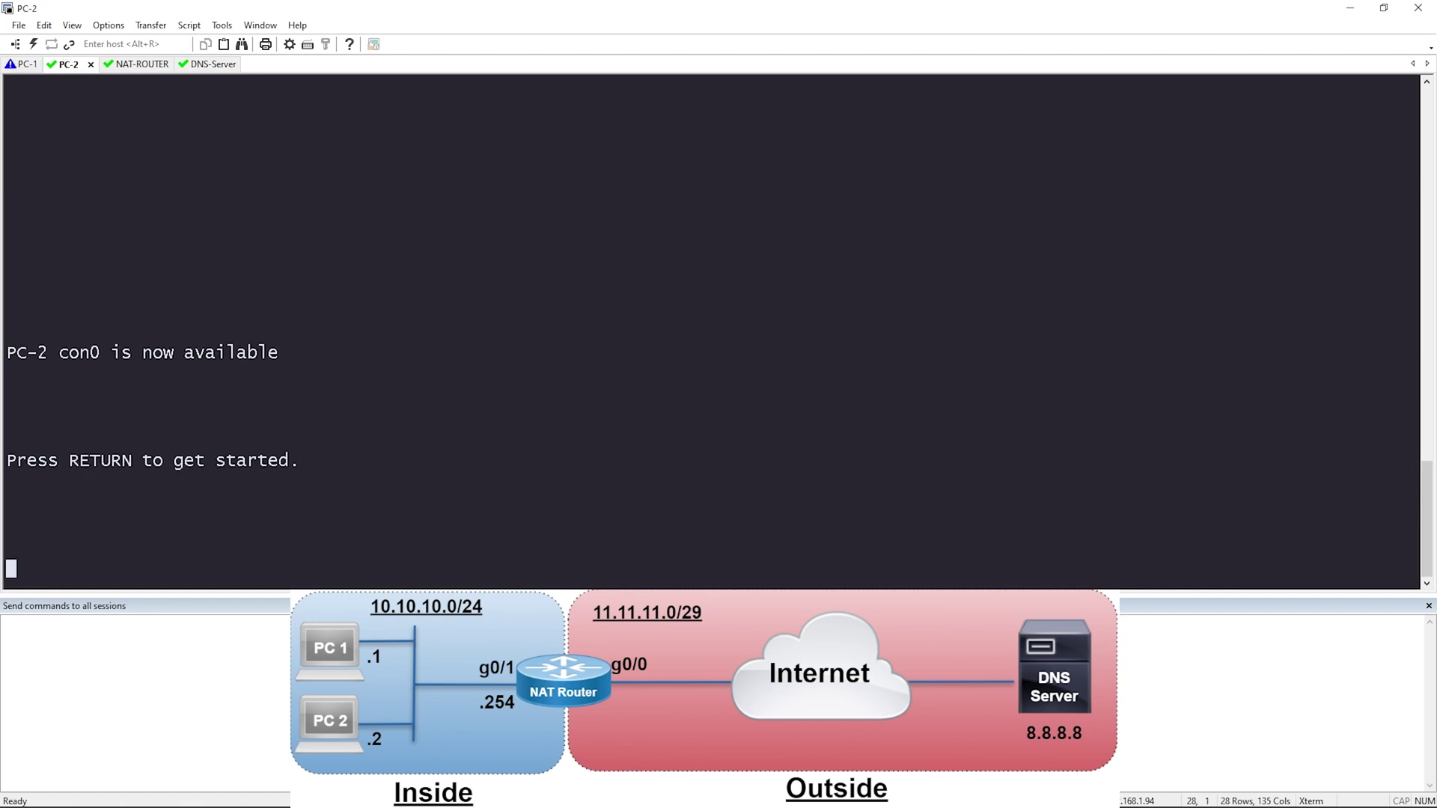
{"action": "key", "text": "Return"}
{"action": "type", "text": "en"}
{"action": "key", "text": "Return"}
{"action": "type", "text": "p"}
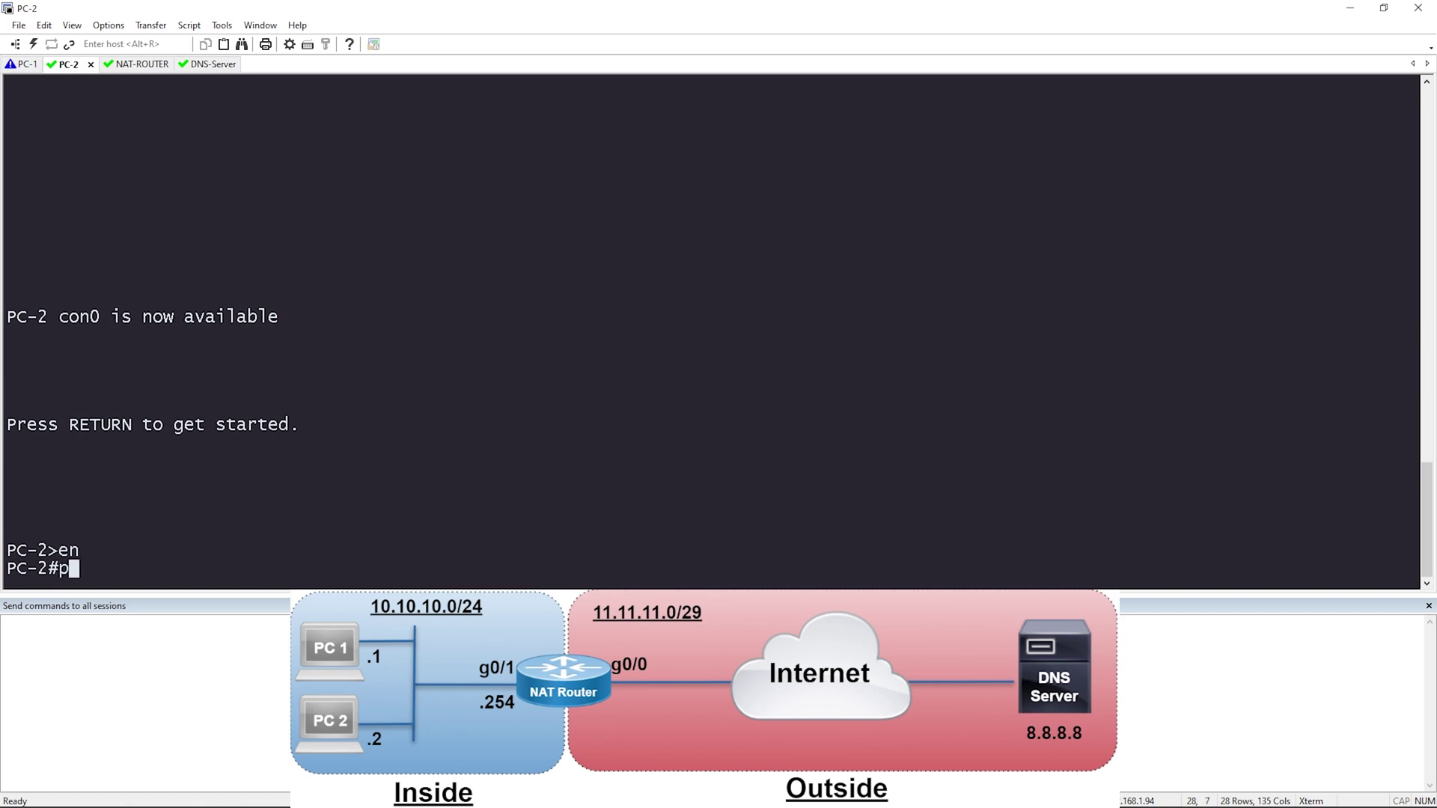
{"action": "type", "text": "ing 8.8.8.8"}
{"action": "key", "text": "Return"}
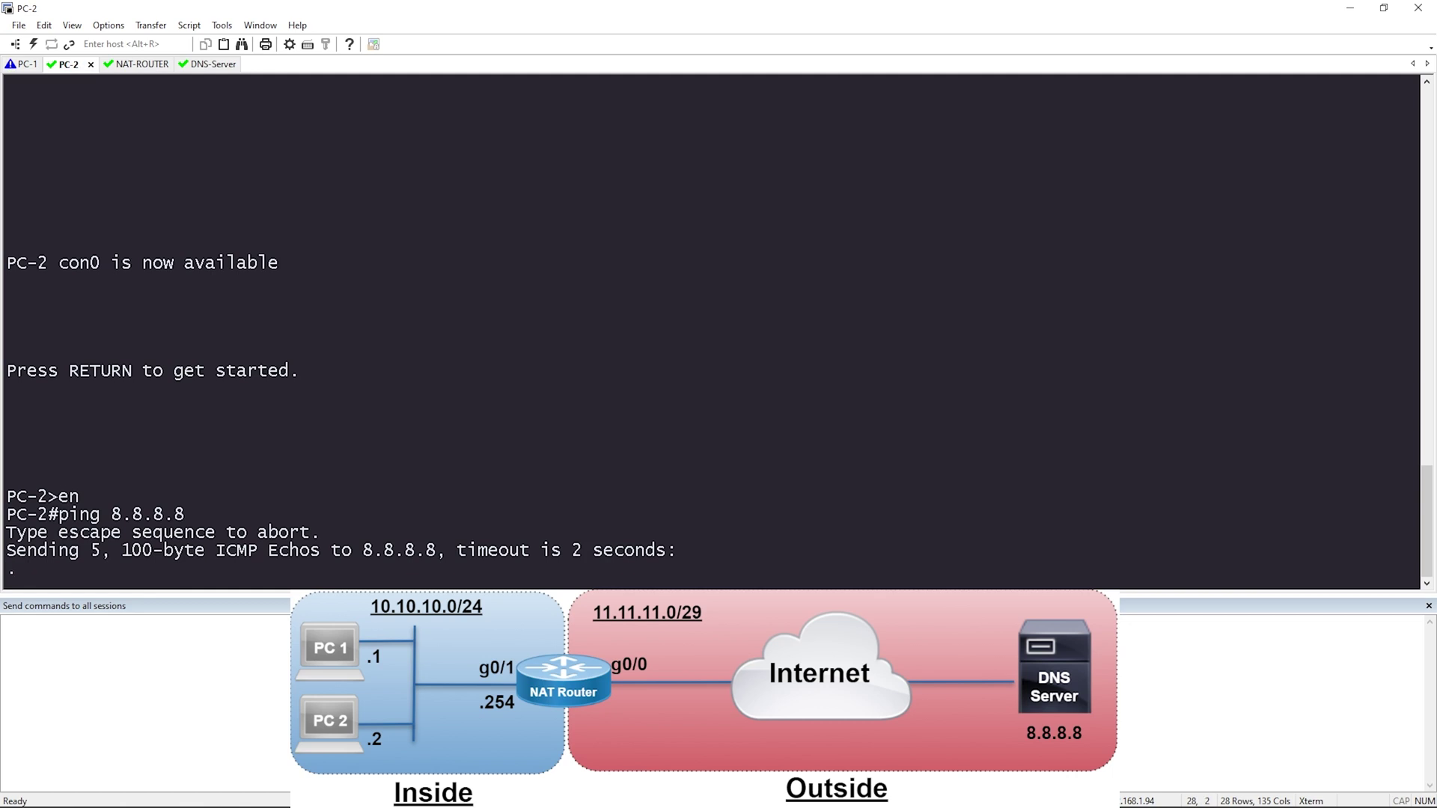
{"action": "left_click_drag", "start_coordinate": [110, 514], "coordinate": [190, 512]}
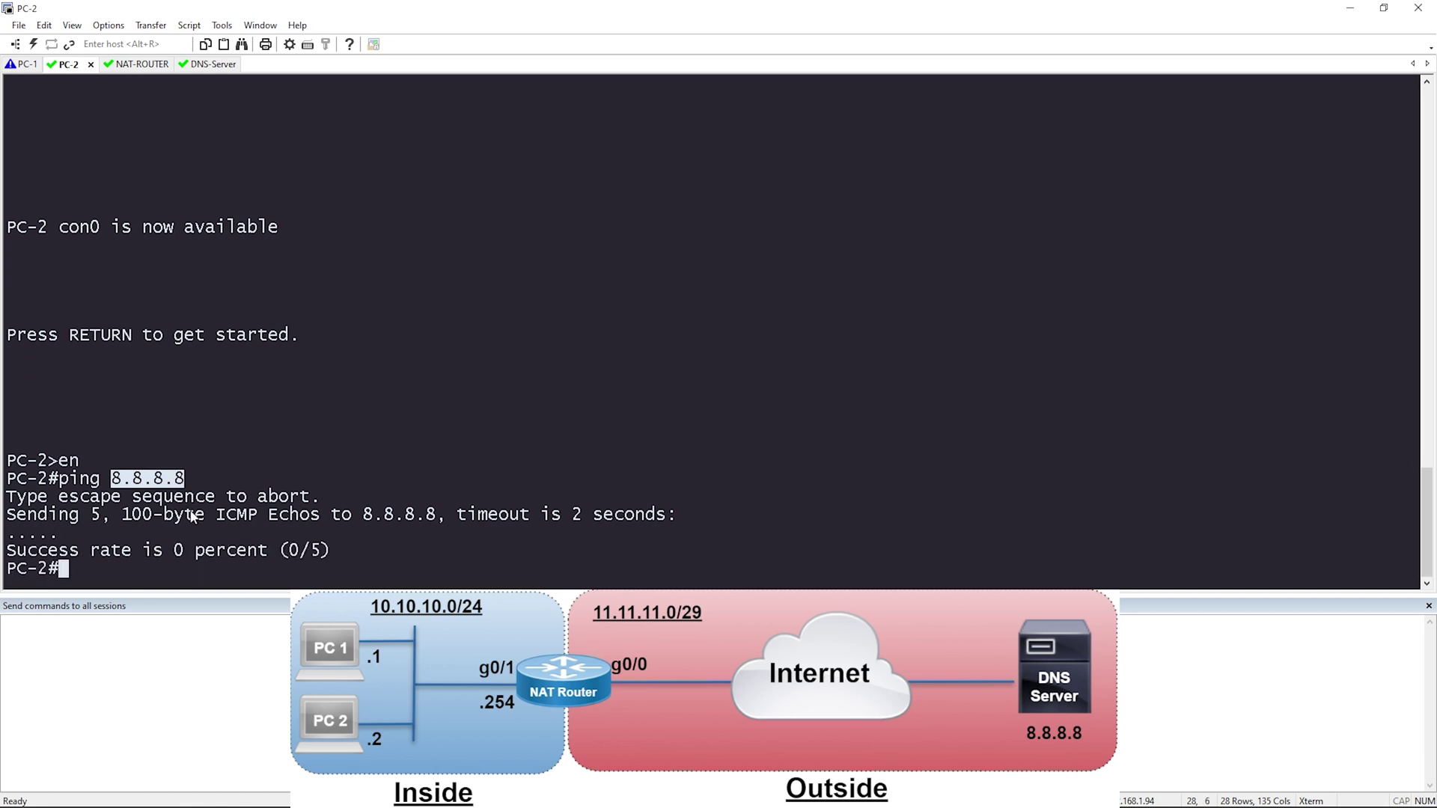
Step: In the NAT-ROUTER session, enter privileged mode and open global configuration mode with conf t
{"action": "left_click", "coordinate": [148, 66]}
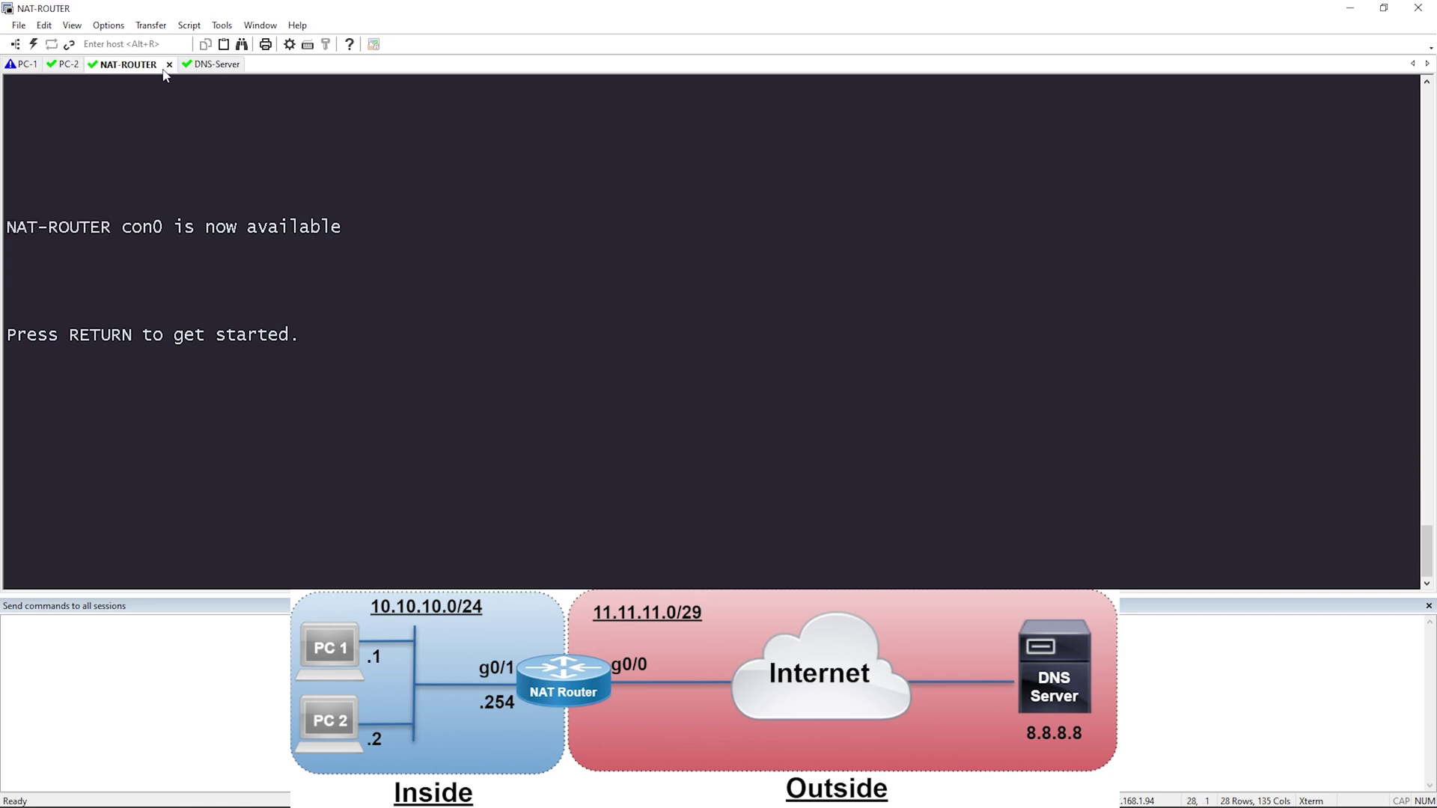
{"action": "key", "text": "Return"}
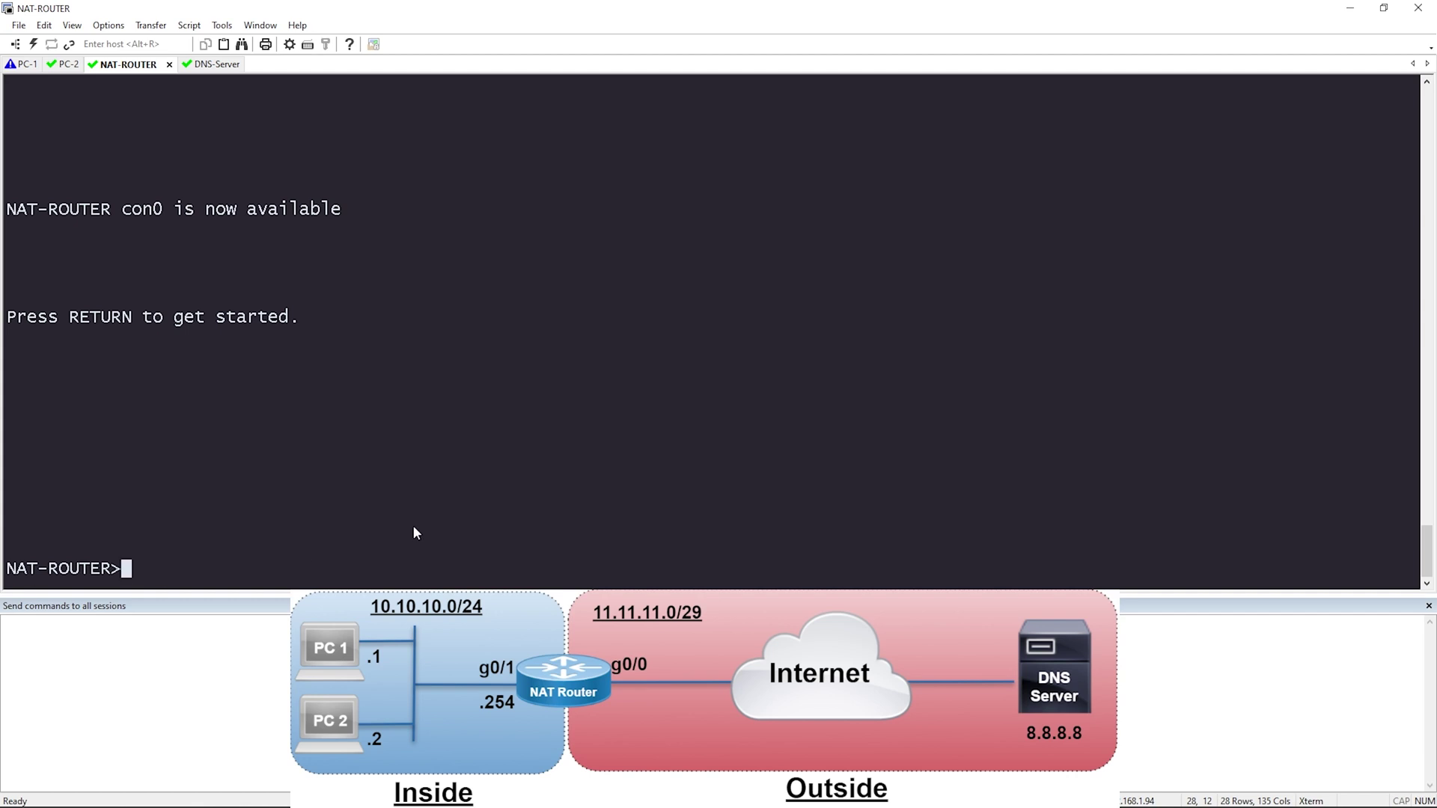
{"action": "type", "text": "en"}
{"action": "key", "text": "Return"}
{"action": "type", "text": "conf t"}
{"action": "key", "text": "Return"}
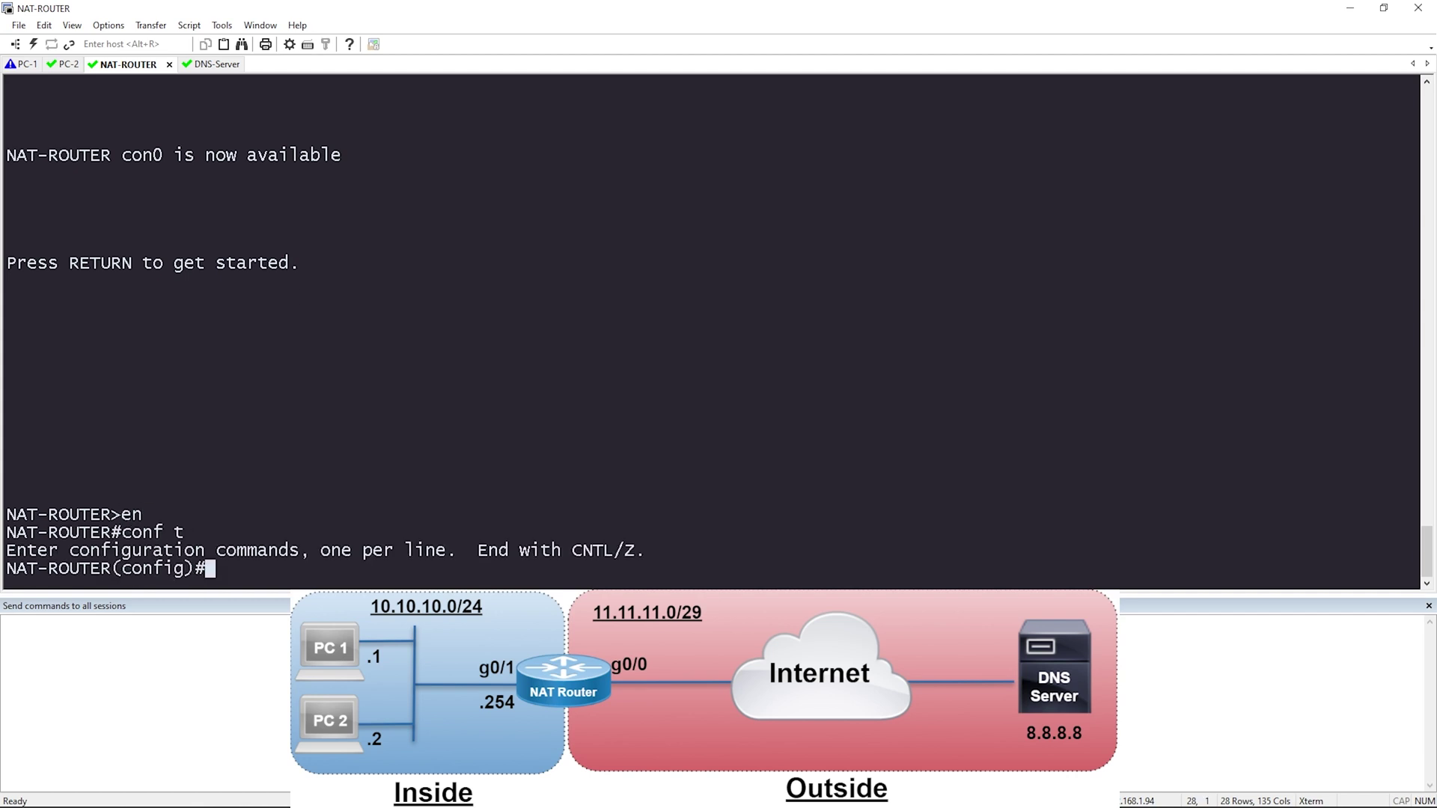
Step: Configure the router's LAN-facing interface g0/1 as the NAT inside interface
{"action": "type", "text": "int g0/1"}
{"action": "key", "text": "Return"}
{"action": "type", "text": "ip nat"}
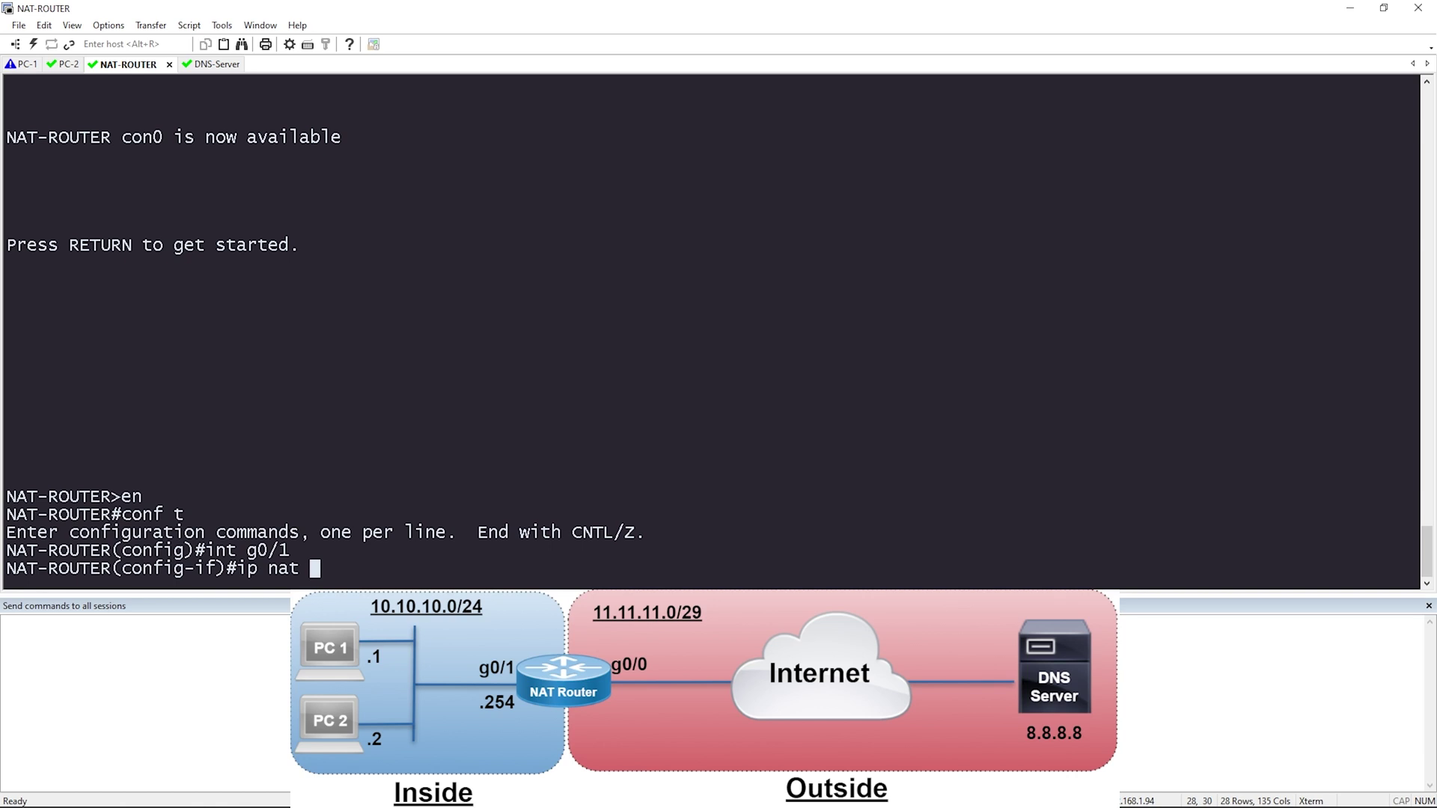
{"action": "type", "text": "ins"}
{"action": "key", "text": "Tab"}
{"action": "key", "text": "Return"}
Step: Configure the Internet-facing interface g0/0 as the NAT outside interface and return to global configuration mode
{"action": "type", "text": "int g0/0"}
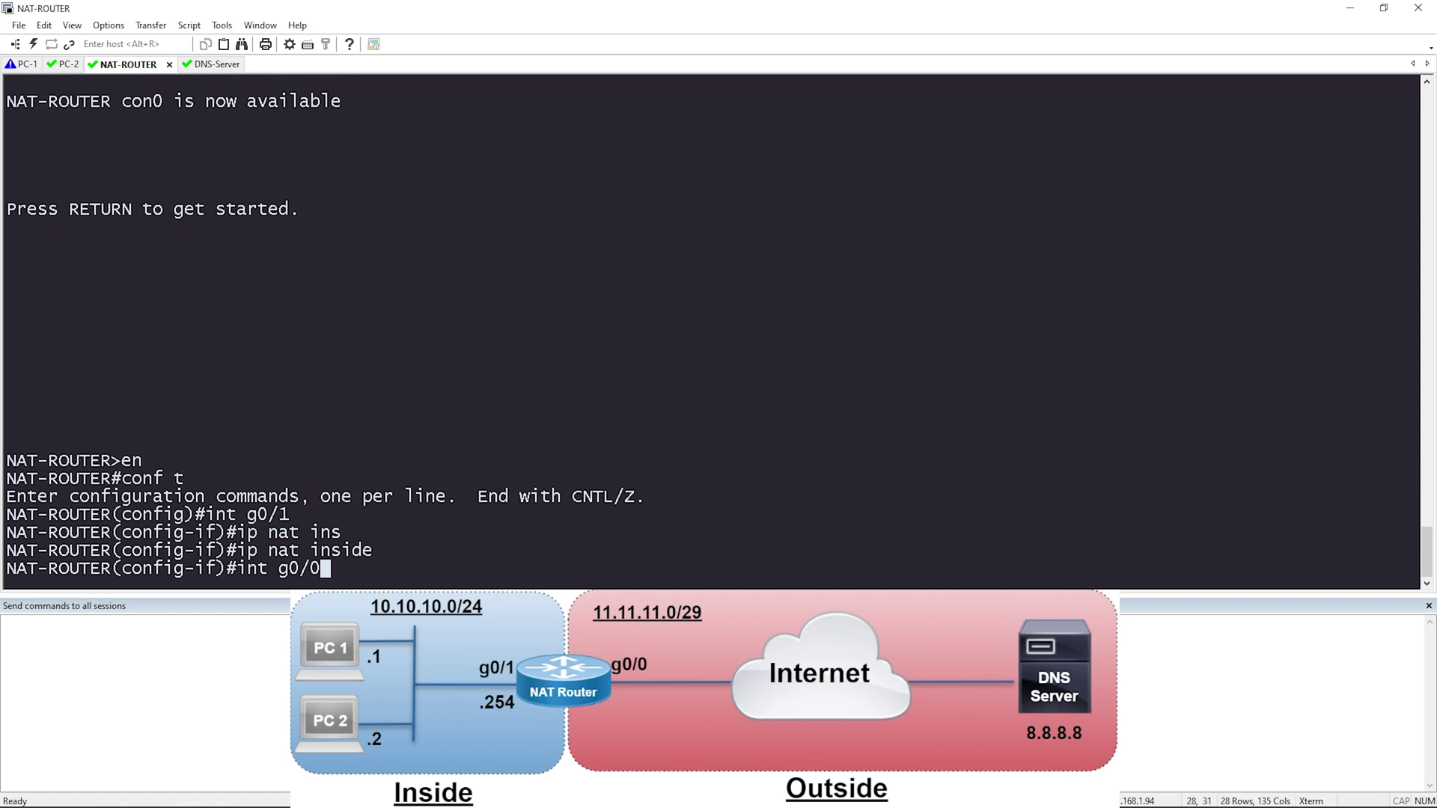
{"action": "key", "text": "Return"}
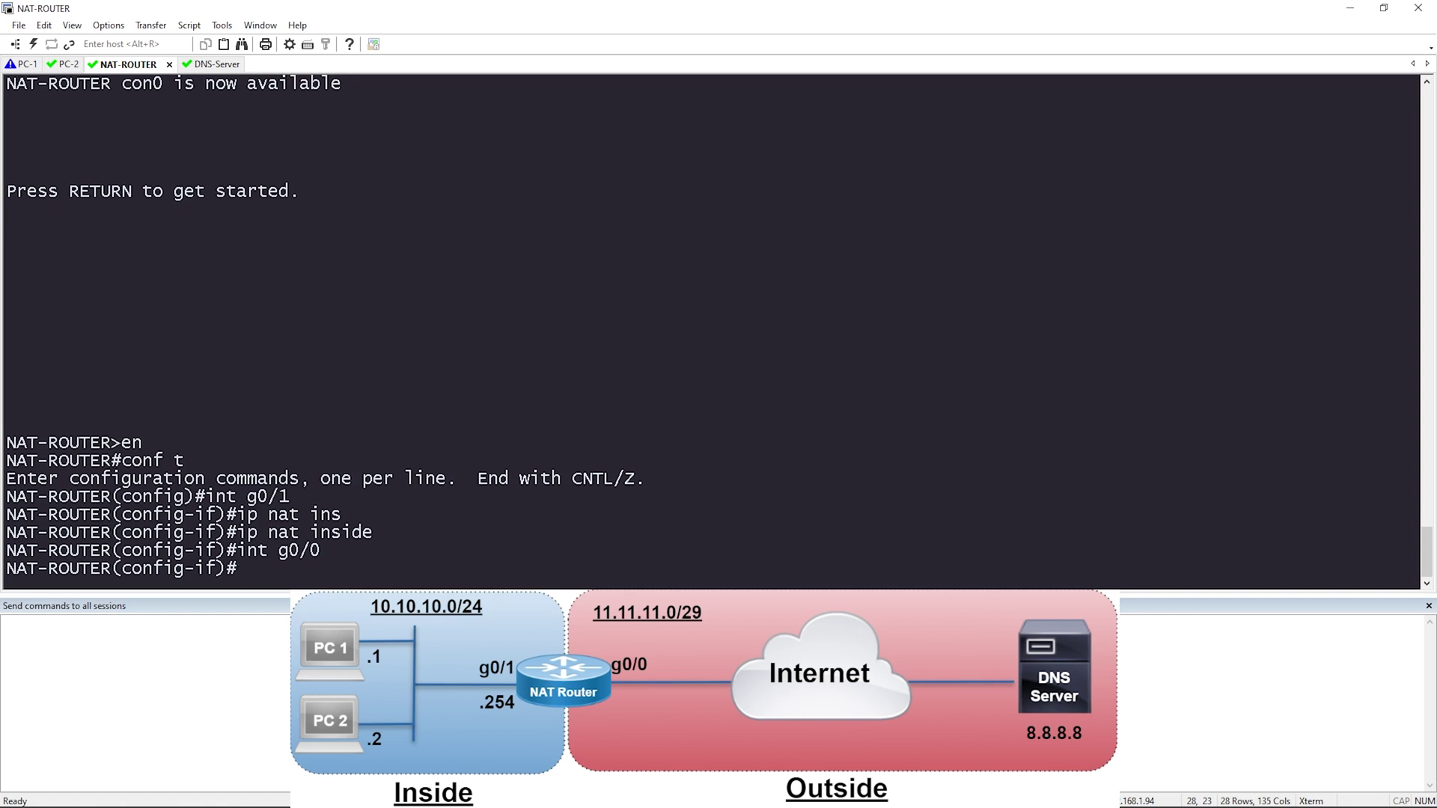
{"action": "type", "text": "ip nat o"}
{"action": "key", "text": "BackSpace"}
{"action": "key", "text": "BackSpace"}
{"action": "type", "text": "ou"}
{"action": "key", "text": "Tab"}
{"action": "key", "text": "Return"}
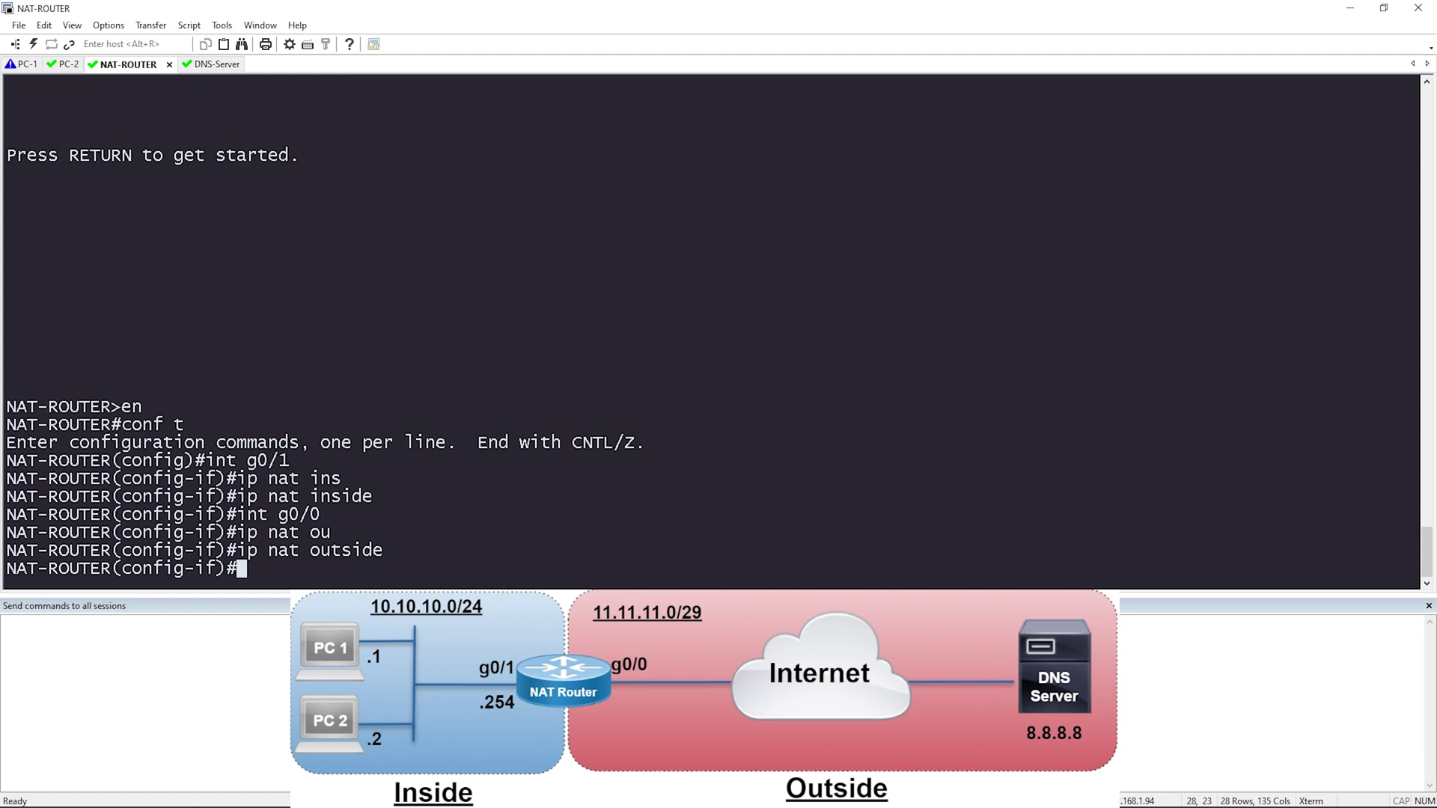
{"action": "type", "text": "exit"}
{"action": "key", "text": "Return"}
{"action": "key", "text": "Return"}
{"action": "key", "text": "Return"}
{"action": "key", "text": "Return"}
{"action": "key", "text": "Return"}
{"action": "key", "text": "Return"}
{"action": "key", "text": "Return"}
{"action": "key", "text": "Return"}
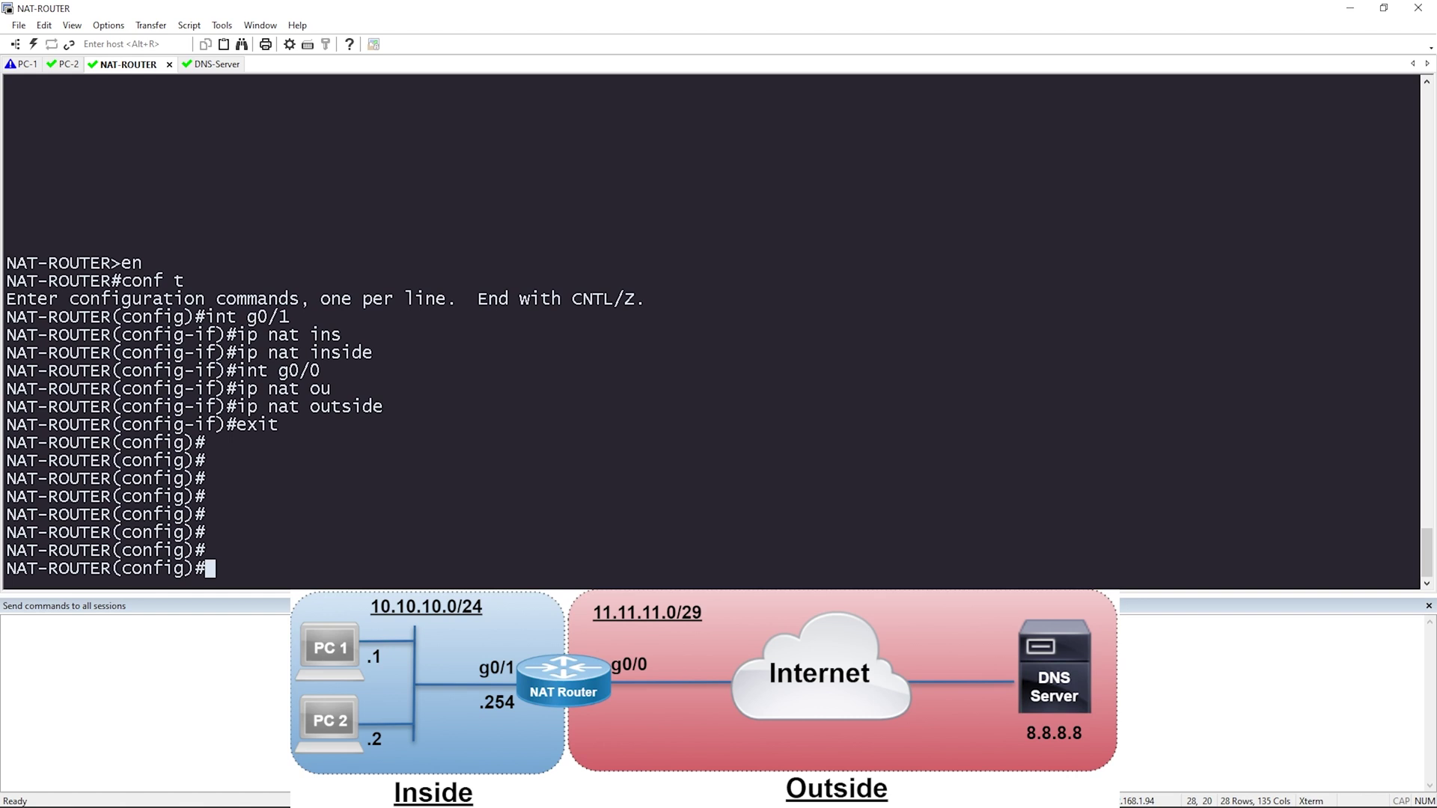
Step: Begin the command ip nat inside source static and list the arguments it accepts
{"action": "type", "text": "ip nat ins"}
{"action": "key", "text": "Tab"}
{"action": "type", "text": "sou"}
{"action": "key", "text": "Tab"}
{"action": "type", "text": "st"}
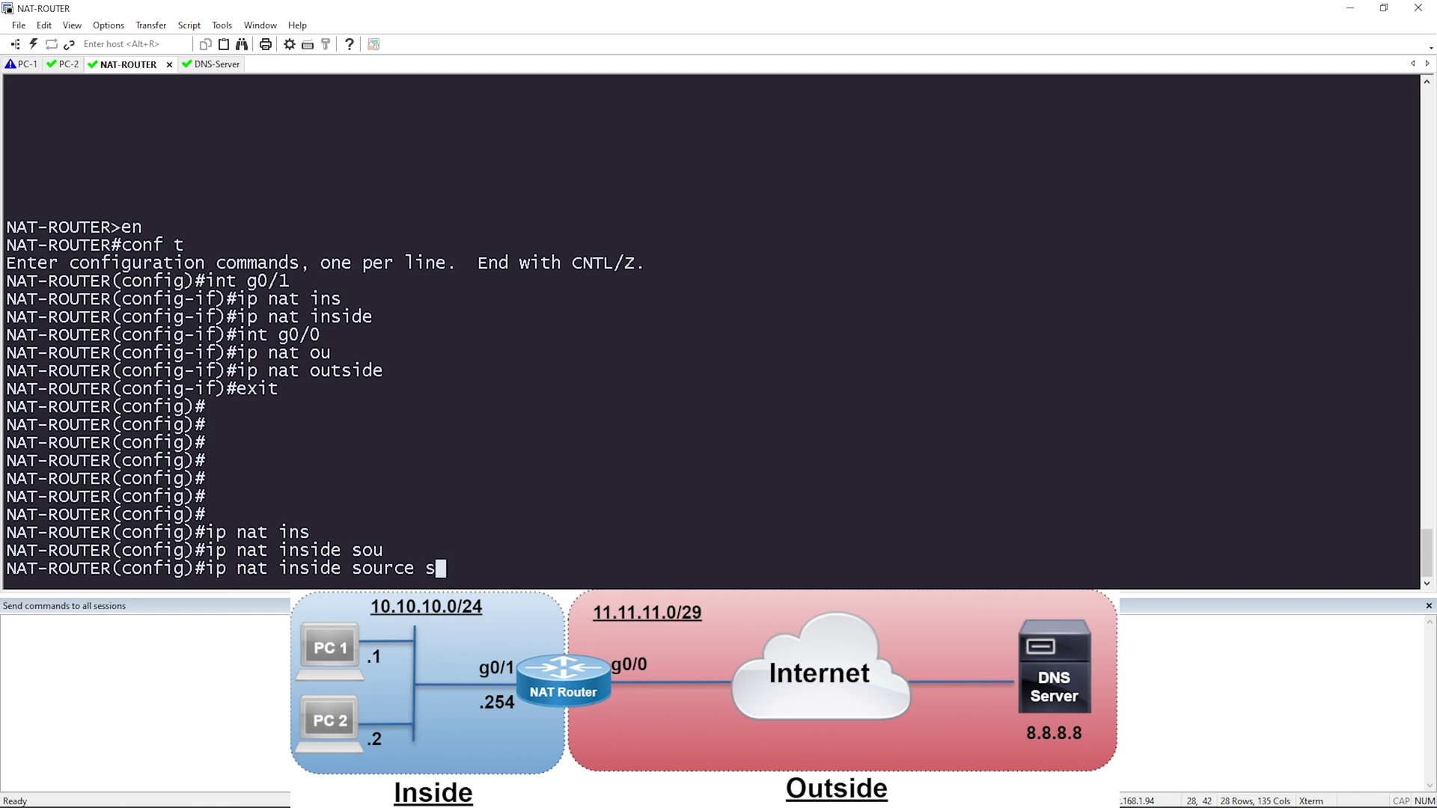
{"action": "key", "text": "Tab"}
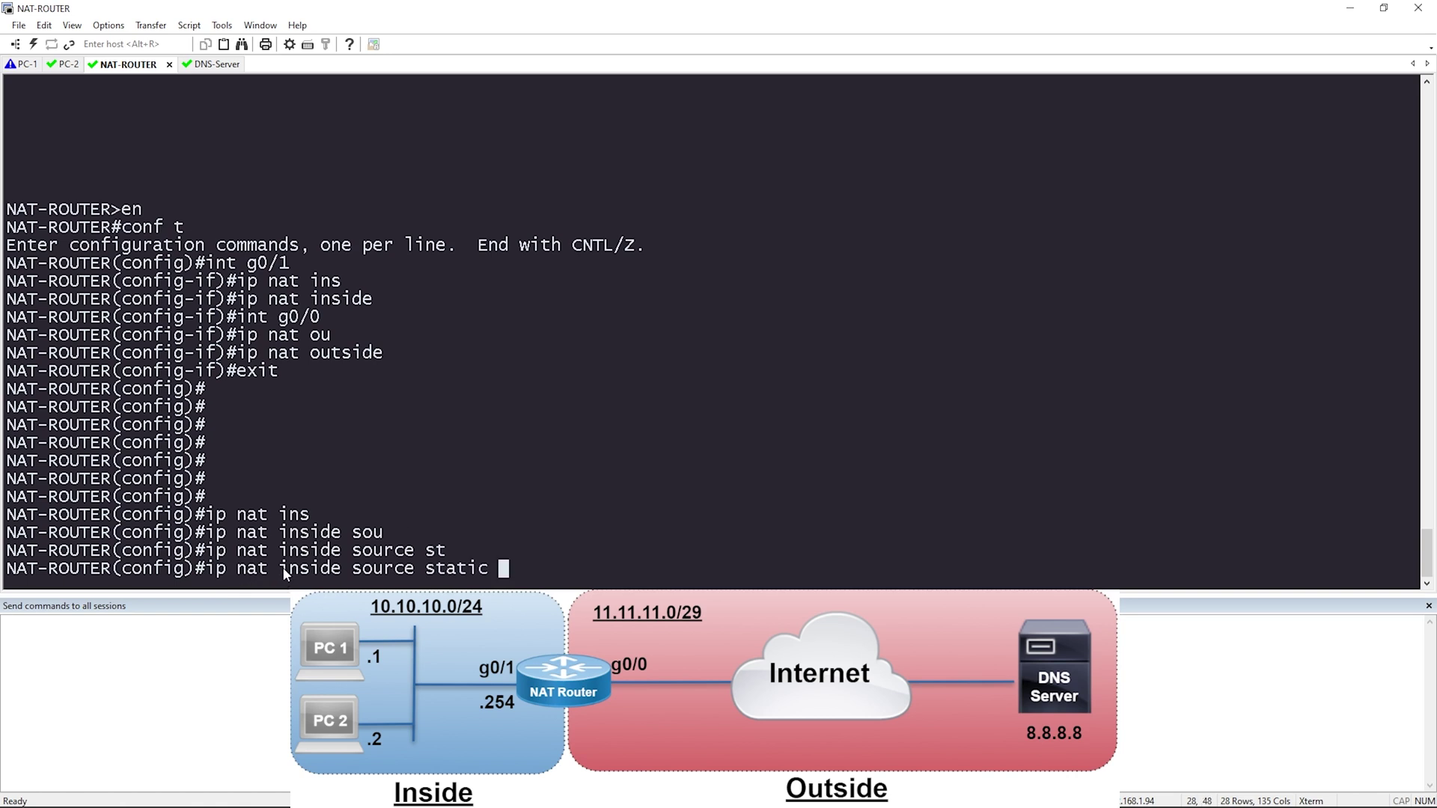
{"action": "left_click_drag", "start_coordinate": [206, 570], "coordinate": [265, 574]}
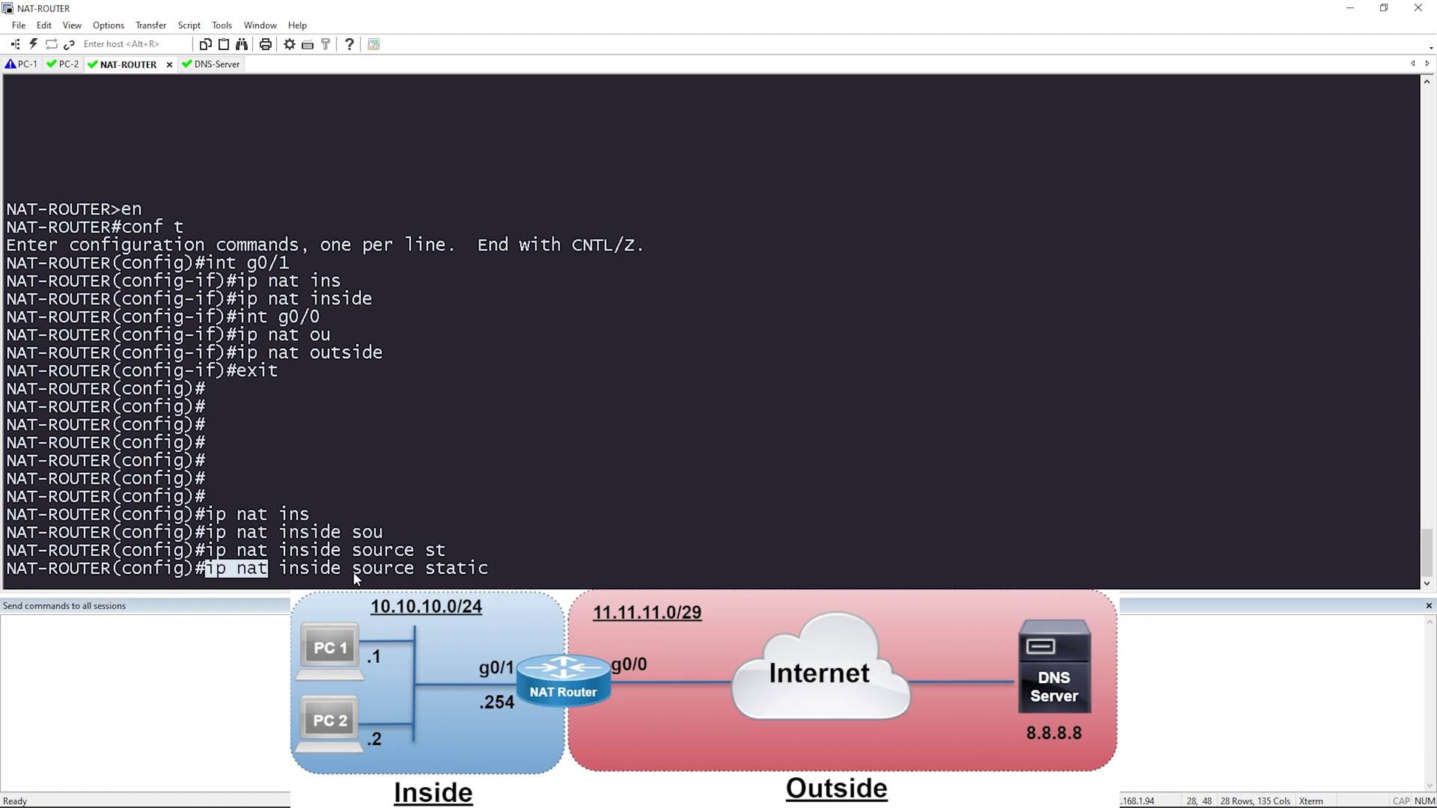
{"action": "left_click_drag", "start_coordinate": [353, 570], "coordinate": [401, 571]}
{"action": "left_click_drag", "start_coordinate": [281, 571], "coordinate": [343, 568]}
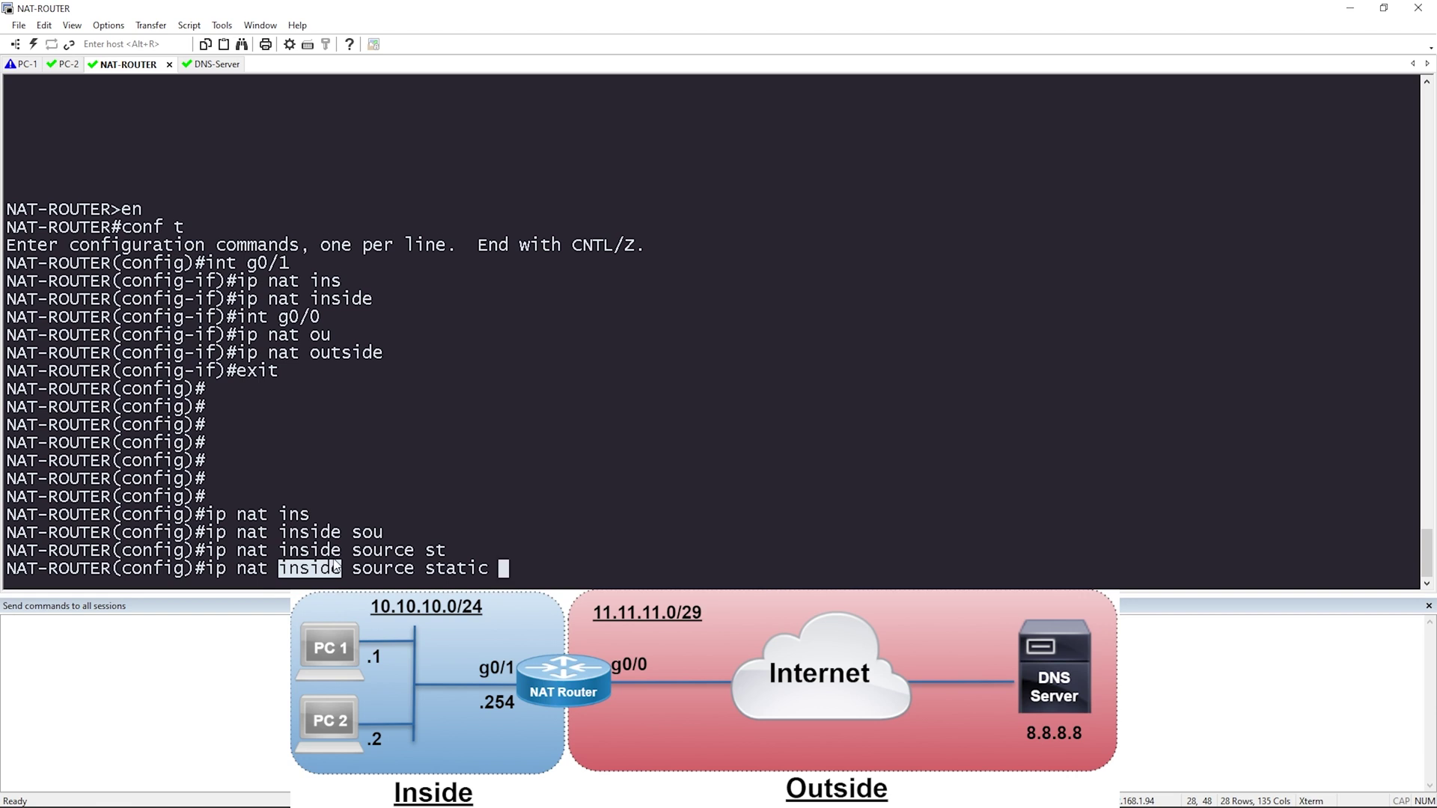
{"action": "left_click", "coordinate": [535, 551]}
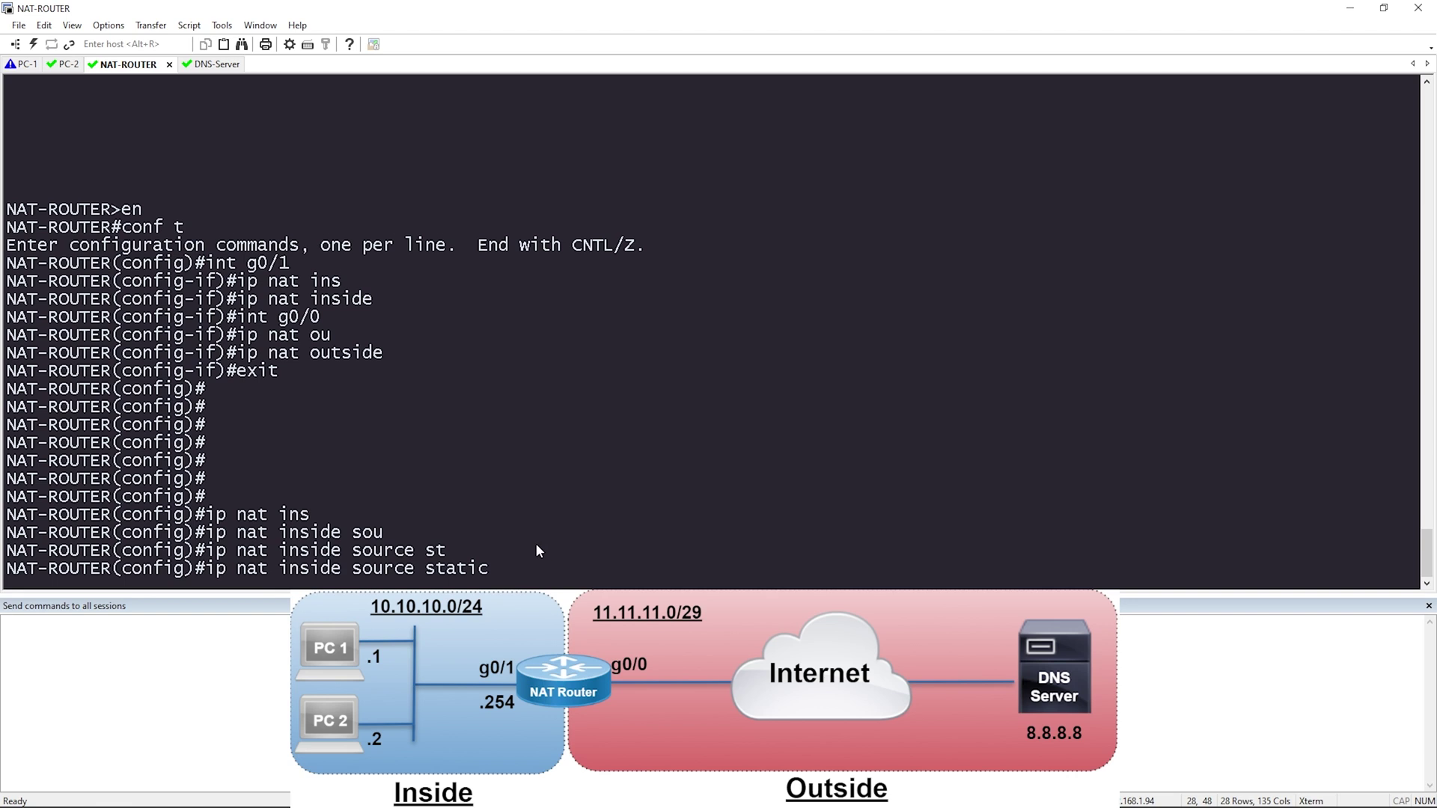
{"action": "type", "text": "?"}
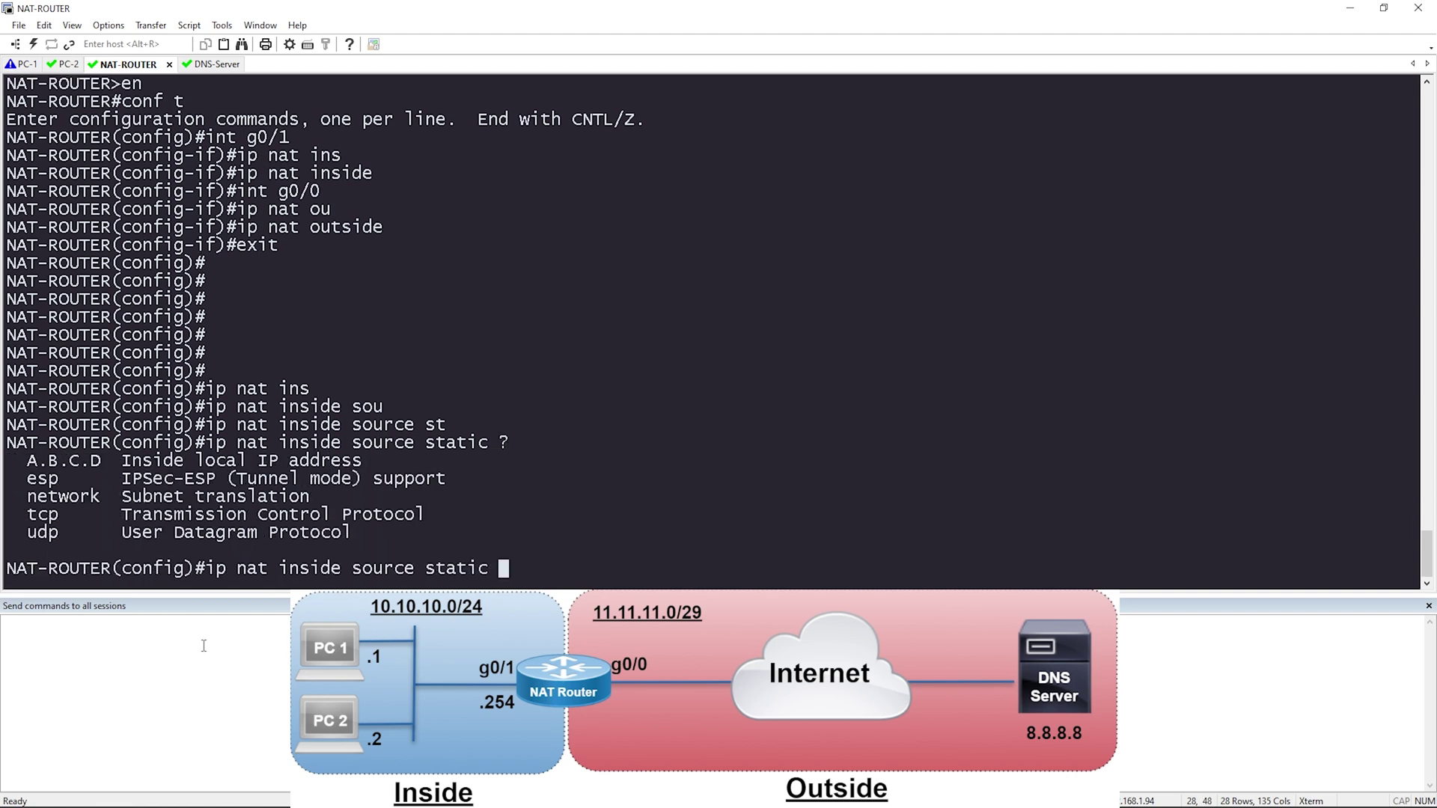
{"action": "left_click_drag", "start_coordinate": [122, 460], "coordinate": [363, 452]}
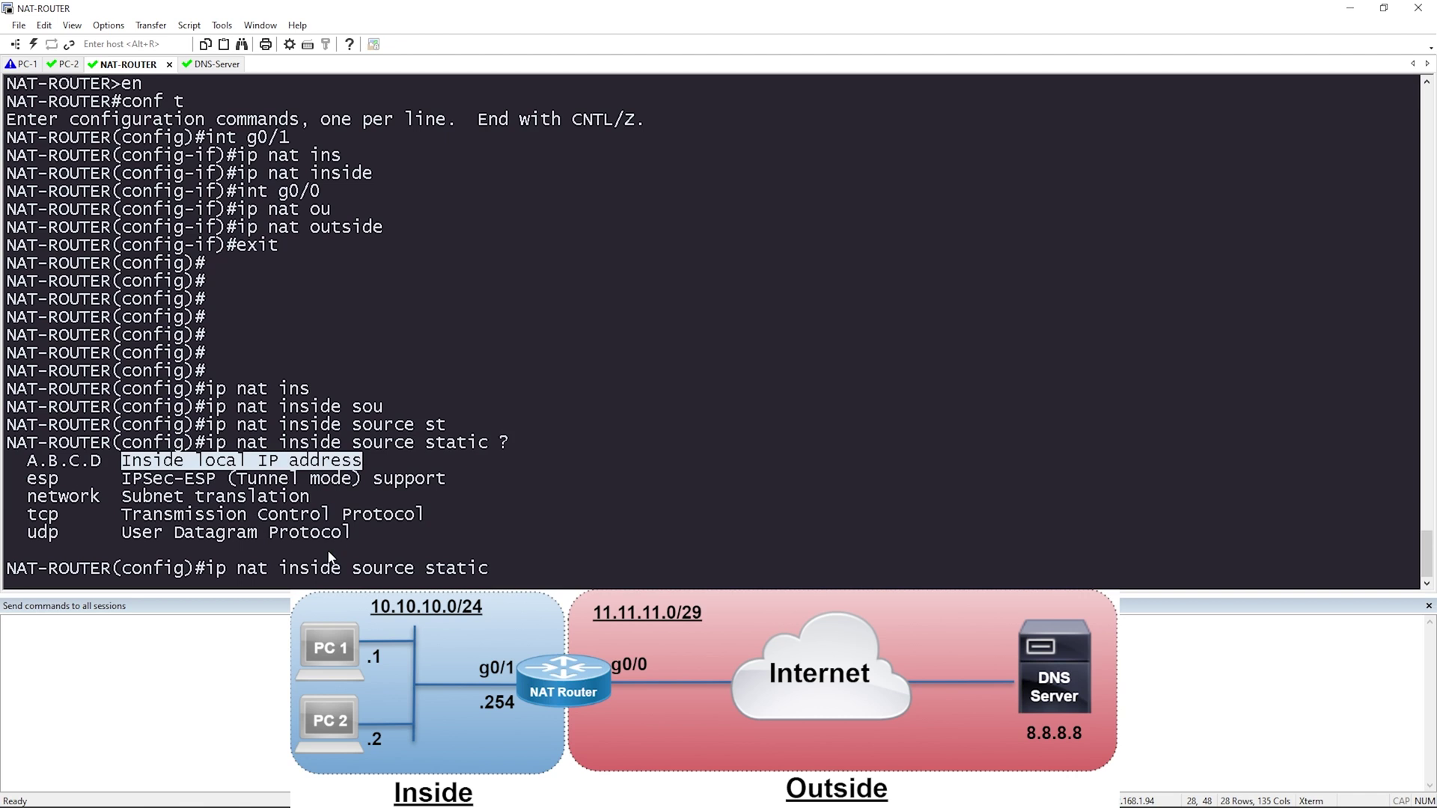
Step: Complete the static NAT entry for PC 1, mapping inside local 10.10.10.1 to inside global 11.11.11.1 after checking the argument help
{"action": "type", "text": "10.10.10.1 ?"}
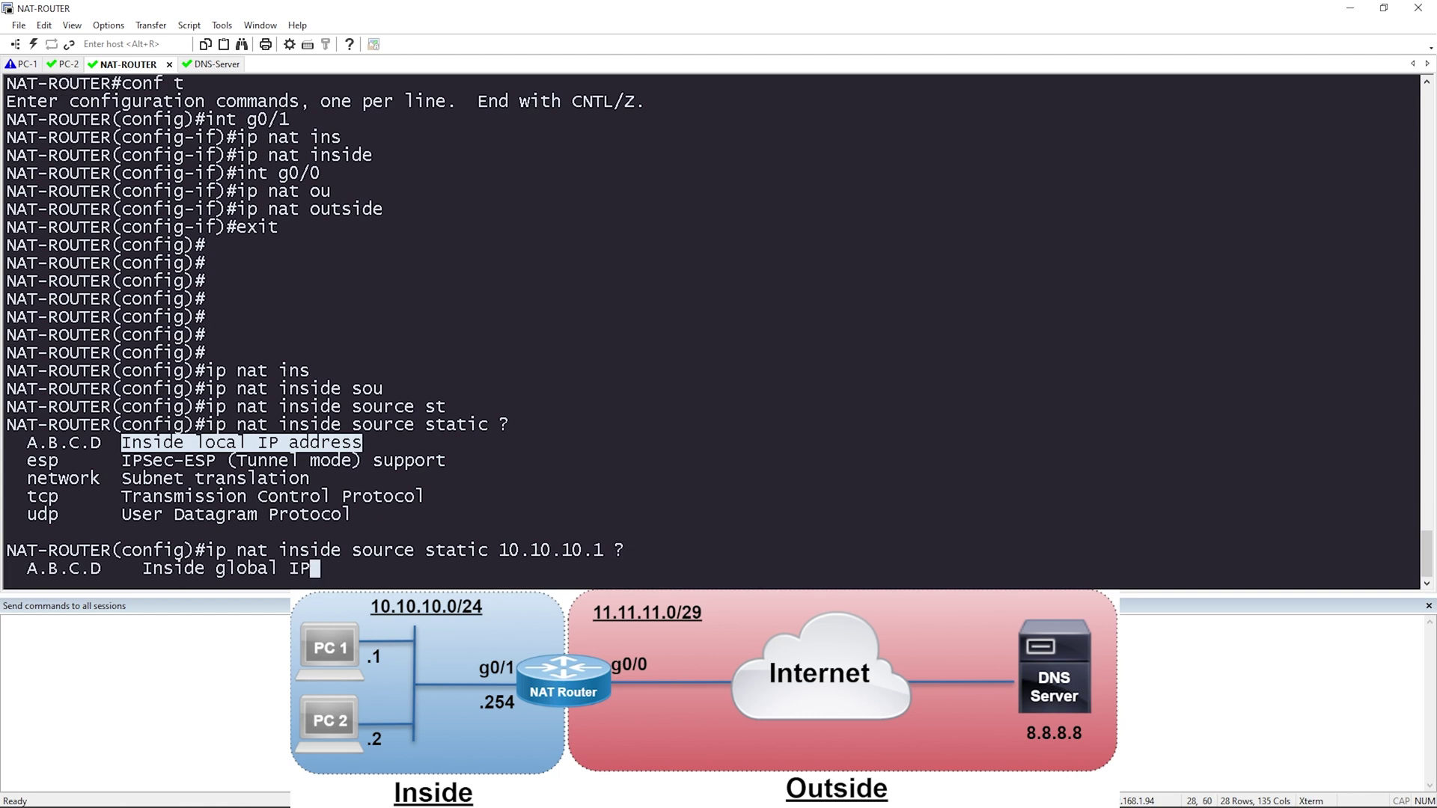
{"action": "left_click_drag", "start_coordinate": [143, 514], "coordinate": [393, 517]}
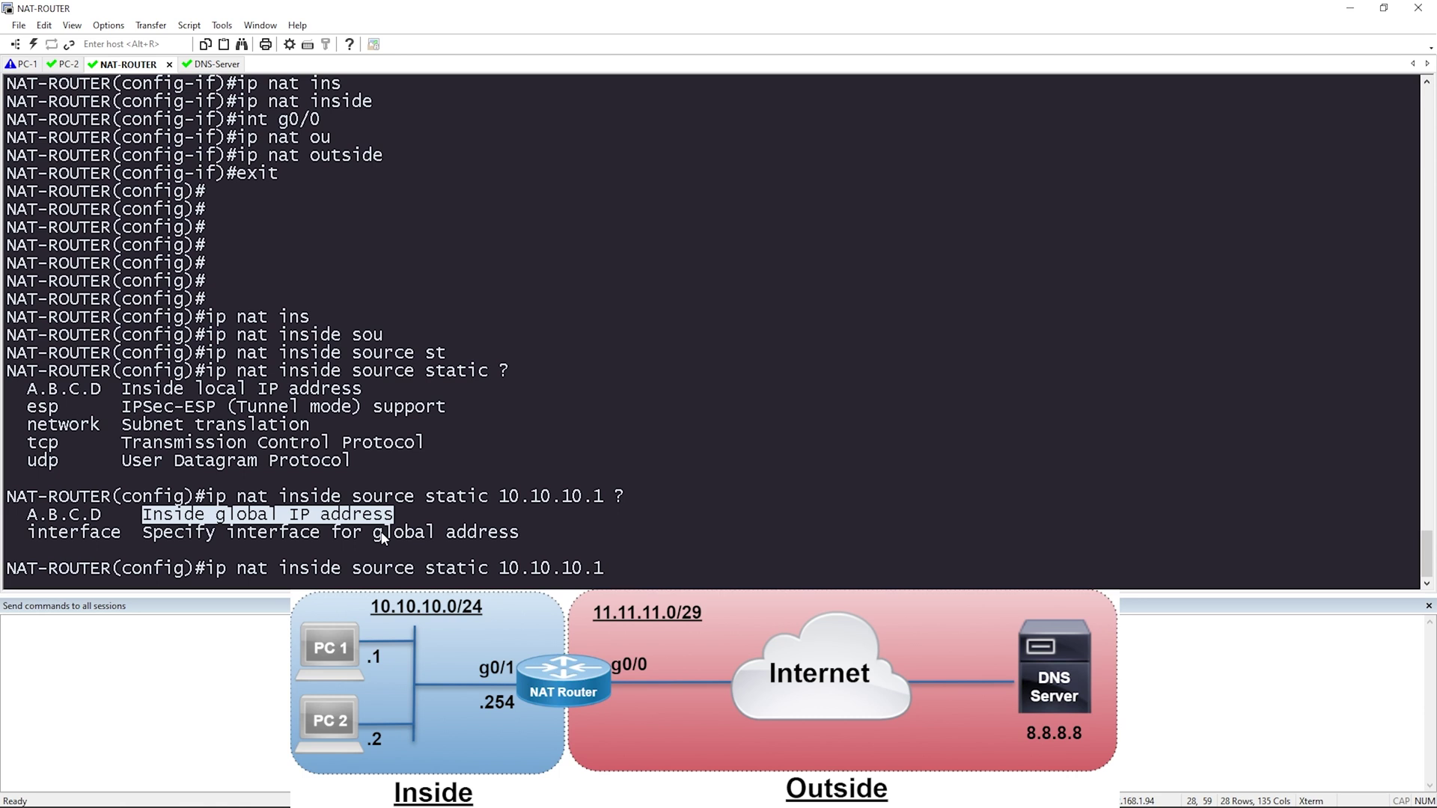
{"action": "type", "text": "11.11.11.1"}
{"action": "key", "text": "Return"}
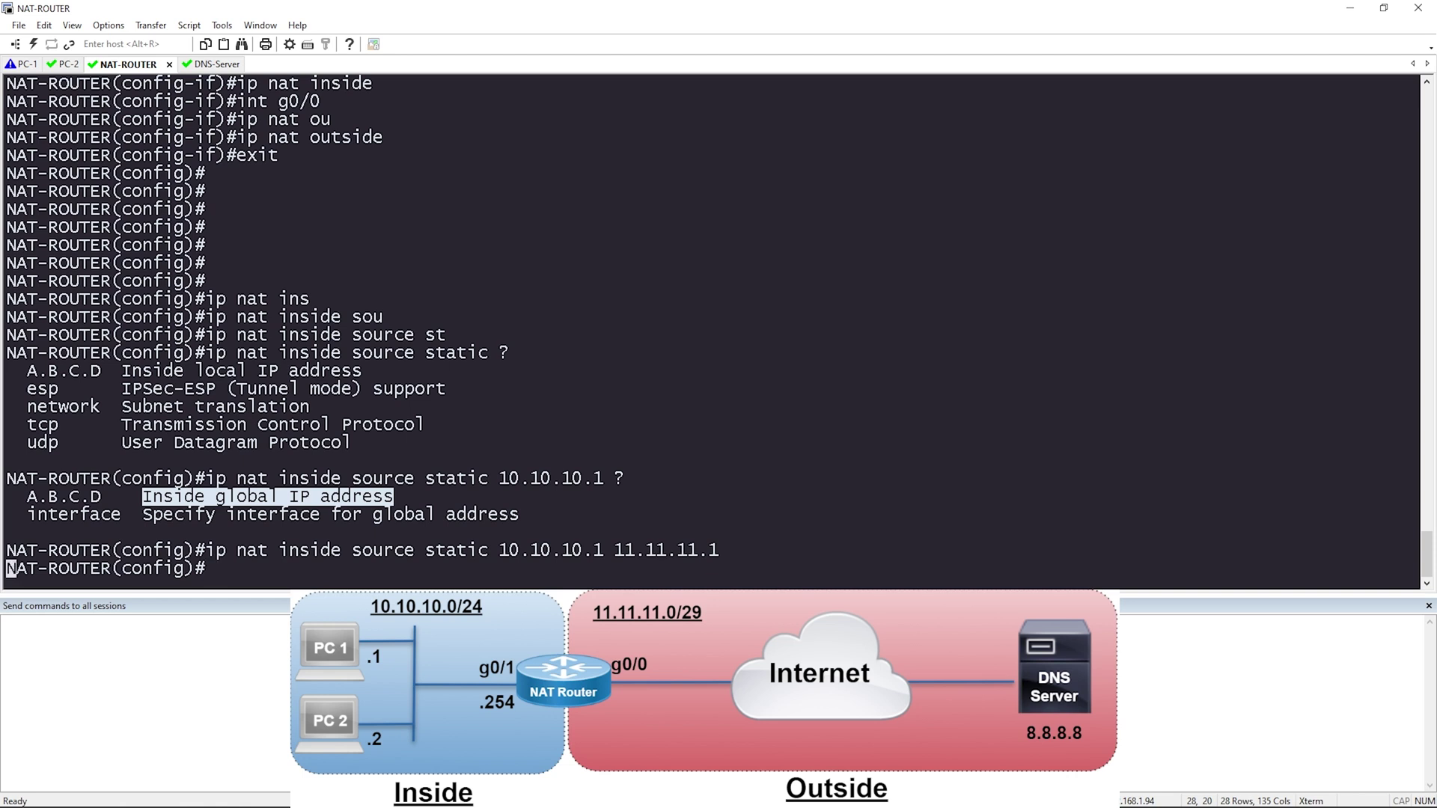
Step: Reuse the previous static NAT command to map PC 2's inside local address 10.10.10.2 to inside global 11.11.11.2
{"action": "key", "text": "Up"}
{"action": "key", "text": "Left"}
{"action": "key", "text": "Left"}
{"action": "key", "text": "Left"}
{"action": "key", "text": "Left"}
{"action": "key", "text": "Left"}
{"action": "key", "text": "Left"}
{"action": "key", "text": "Left"}
{"action": "key", "text": "Left"}
{"action": "key", "text": "Left"}
{"action": "key", "text": "Left"}
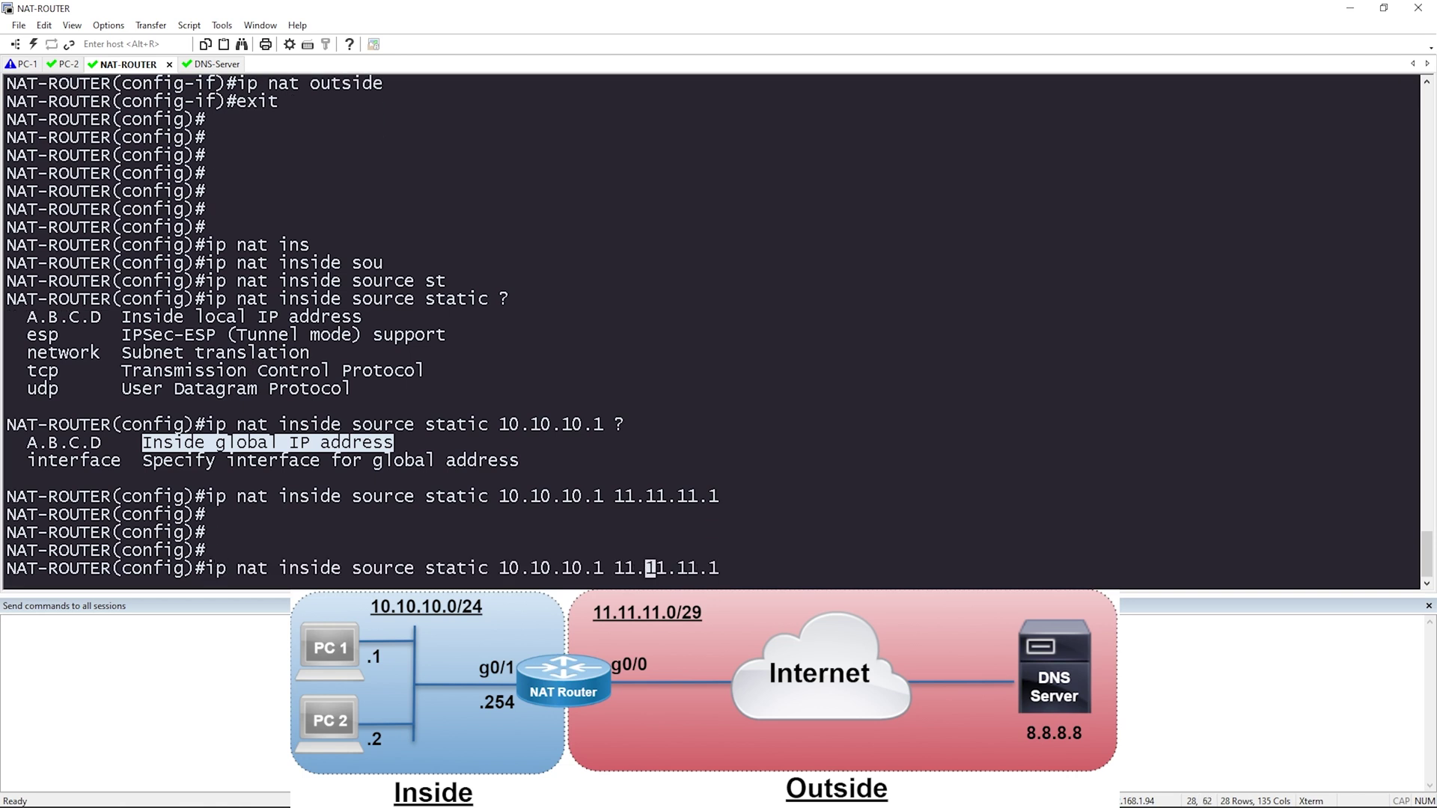
{"action": "key", "text": "BackSpace"}
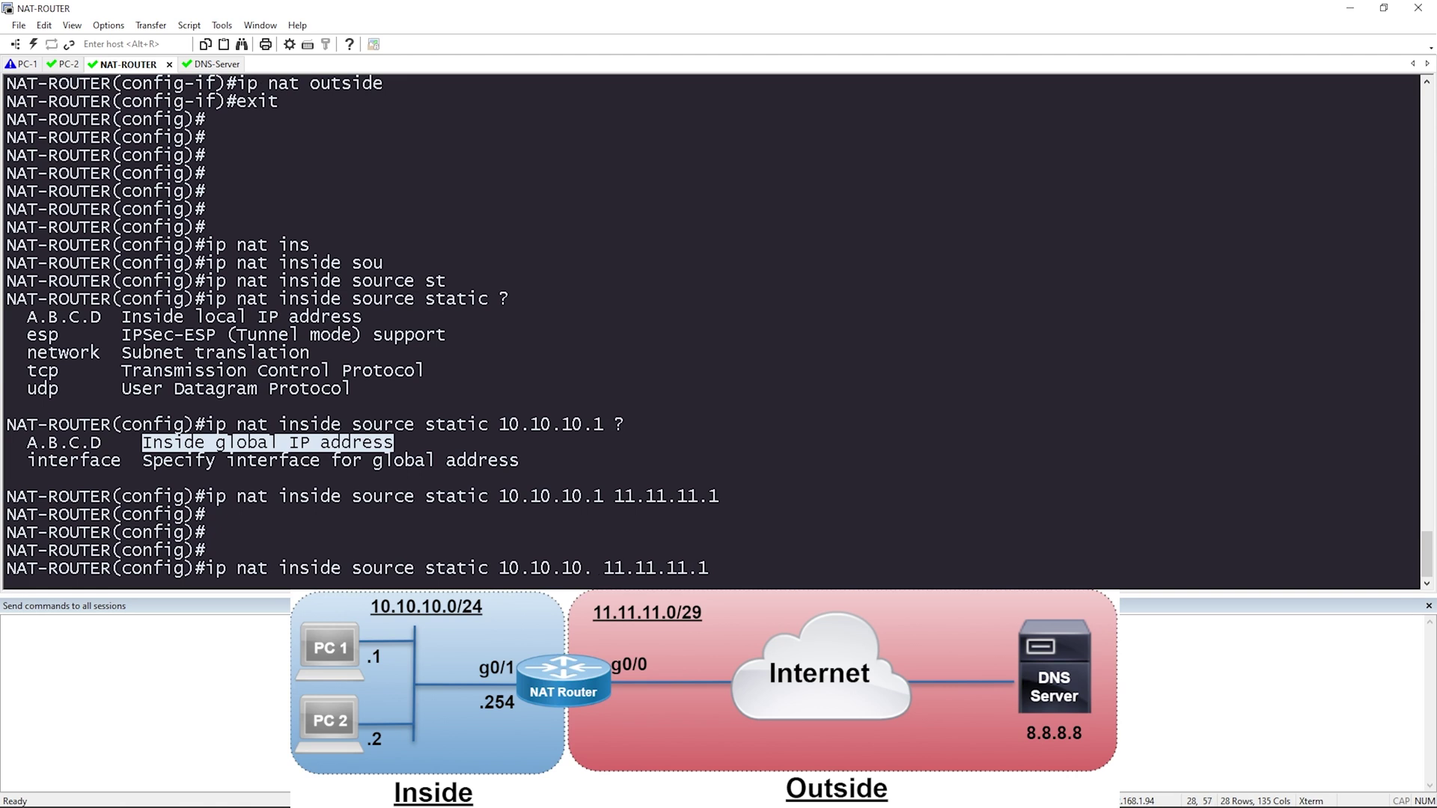
{"action": "left_click", "coordinate": [282, 568]}
{"action": "left_click", "coordinate": [352, 571]}
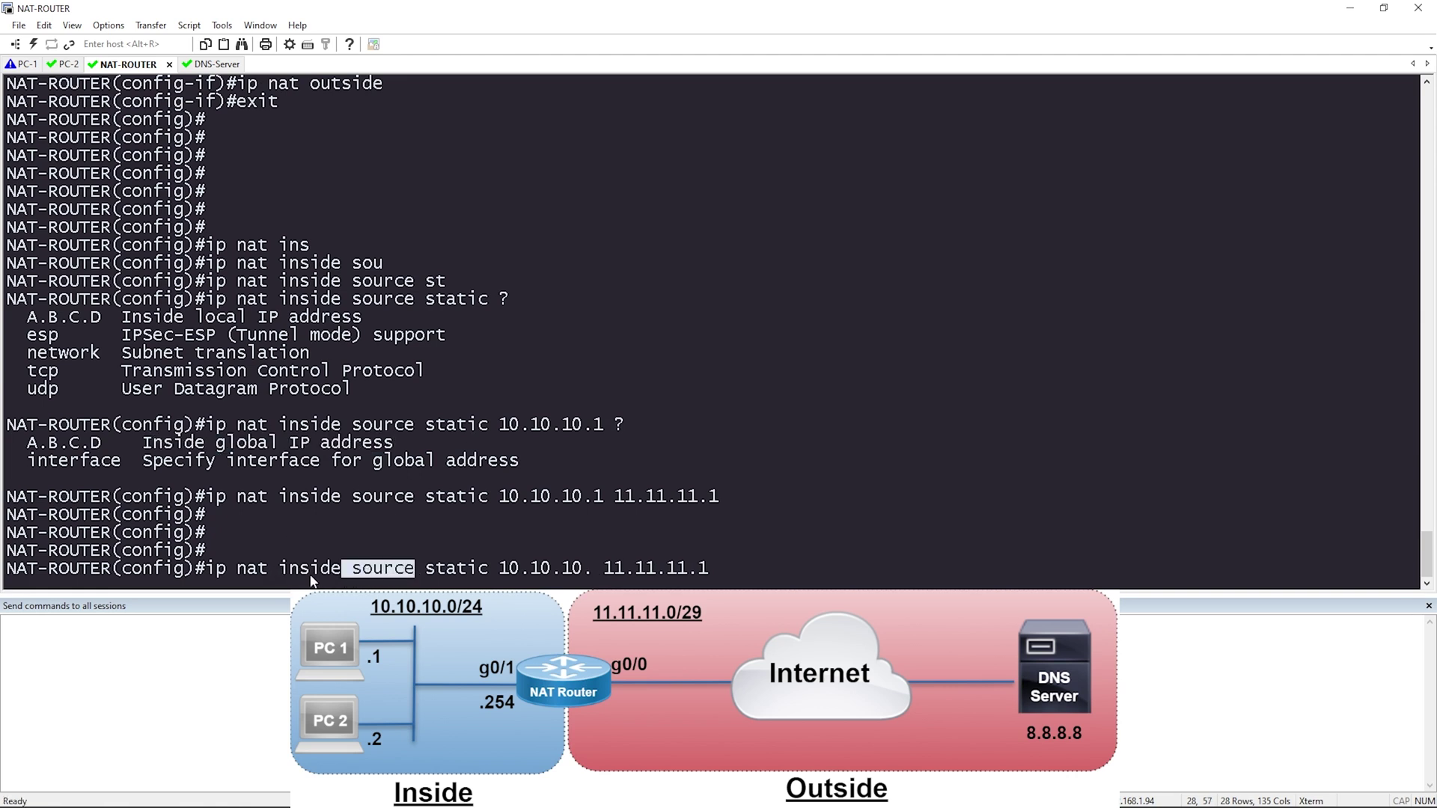
{"action": "double_click", "coordinate": [282, 568]}
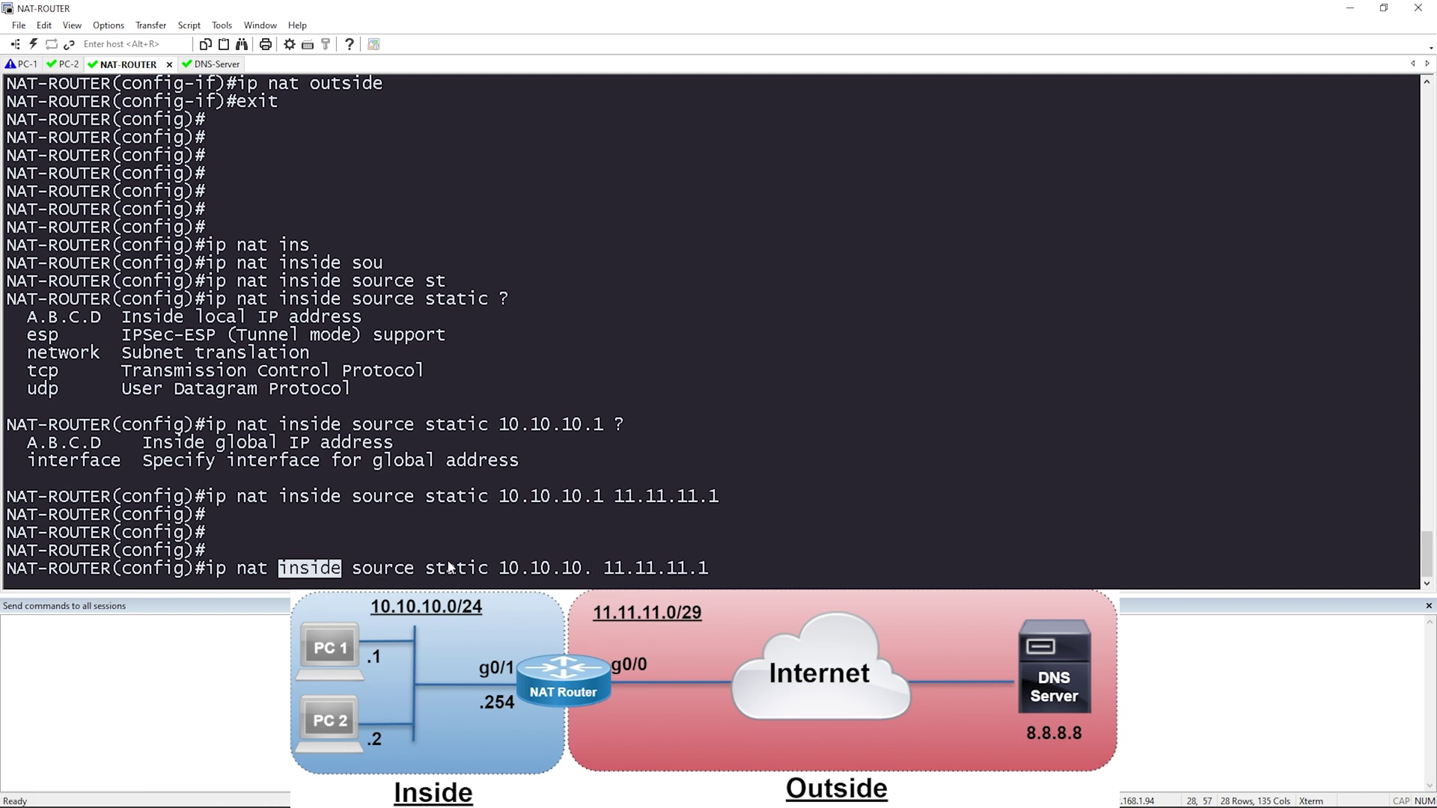
{"action": "double_click", "coordinate": [485, 567]}
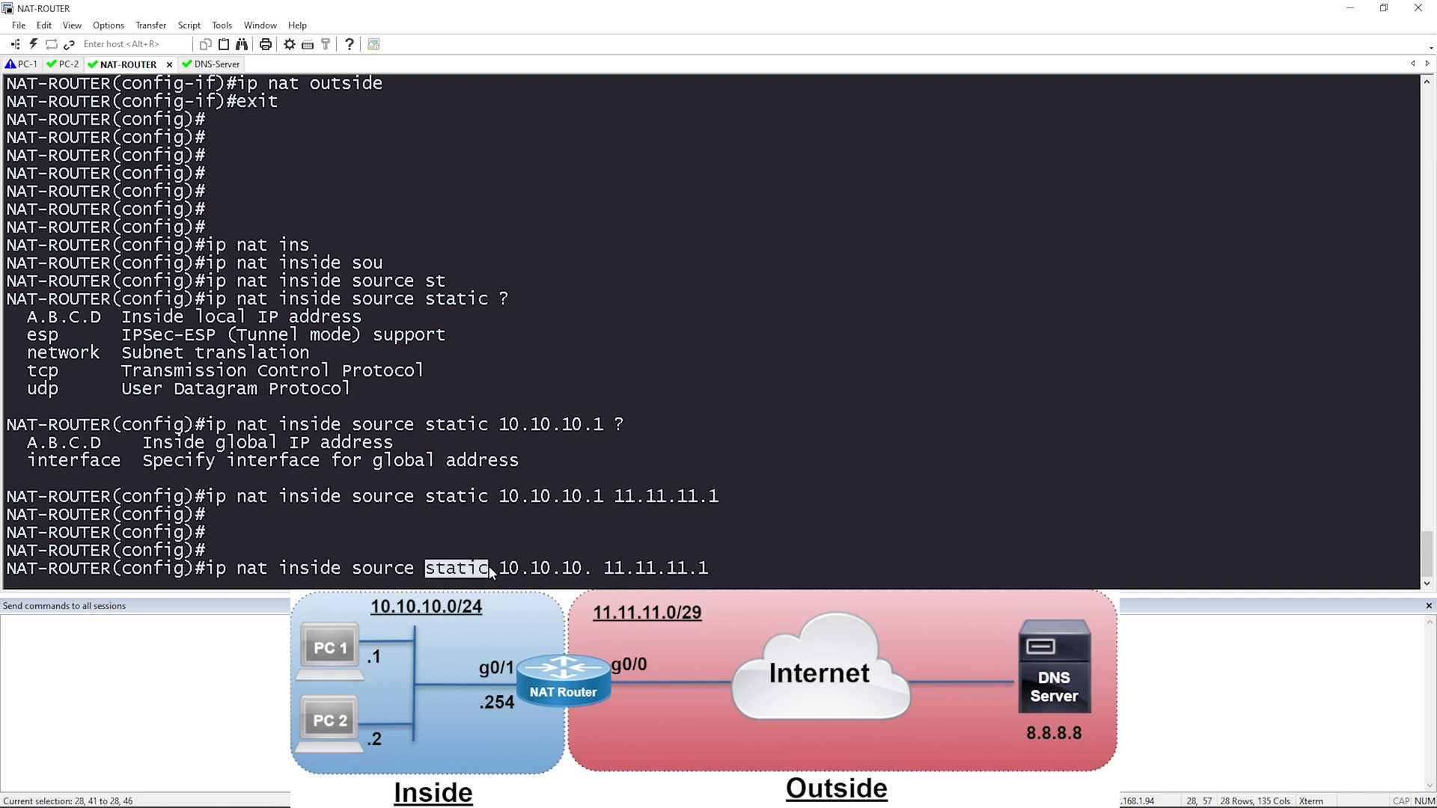
{"action": "left_click", "coordinate": [588, 571]}
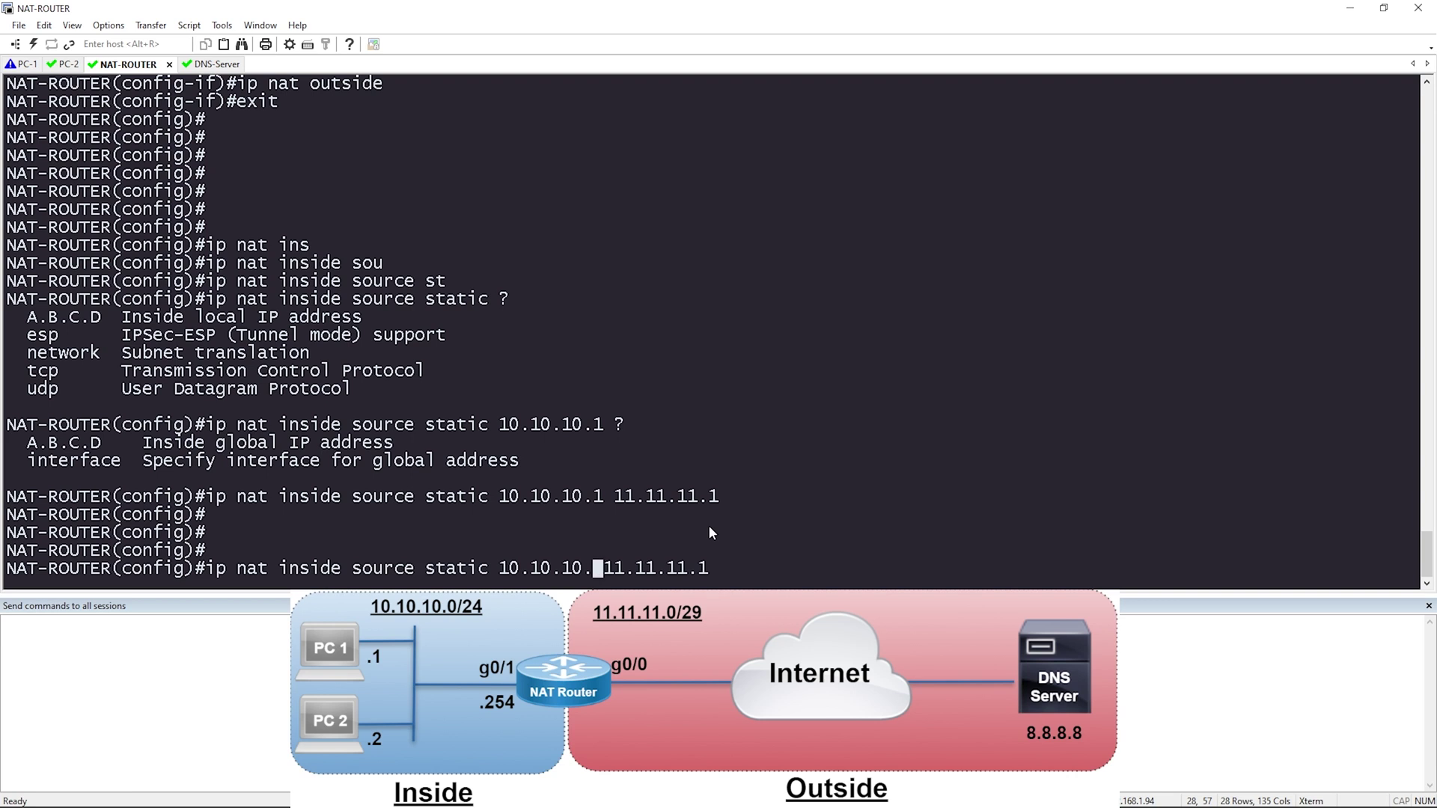
{"action": "key", "text": "ctrl+u"}
{"action": "key", "text": "Up"}
{"action": "key", "text": "Left"}
{"action": "key", "text": "Left"}
{"action": "key", "text": "Left"}
{"action": "key", "text": "Left"}
{"action": "key", "text": "Left"}
{"action": "key", "text": "Left"}
{"action": "key", "text": "Left"}
{"action": "key", "text": "Left"}
{"action": "key", "text": "Left"}
{"action": "key", "text": "Left"}
{"action": "key", "text": "Left"}
{"action": "key", "text": "BackSpace"}
{"action": "type", "text": "2"}
{"action": "key", "text": "Right"}
{"action": "key", "text": "Right"}
{"action": "key", "text": "Right"}
{"action": "key", "text": "Right"}
{"action": "key", "text": "Right"}
{"action": "key", "text": "Right"}
{"action": "key", "text": "Right"}
{"action": "key", "text": "Right"}
{"action": "key", "text": "Right"}
{"action": "key", "text": "Right"}
{"action": "key", "text": "Right"}
{"action": "key", "text": "BackSpace"}
{"action": "type", "text": "2"}
{"action": "key", "text": "Return"}
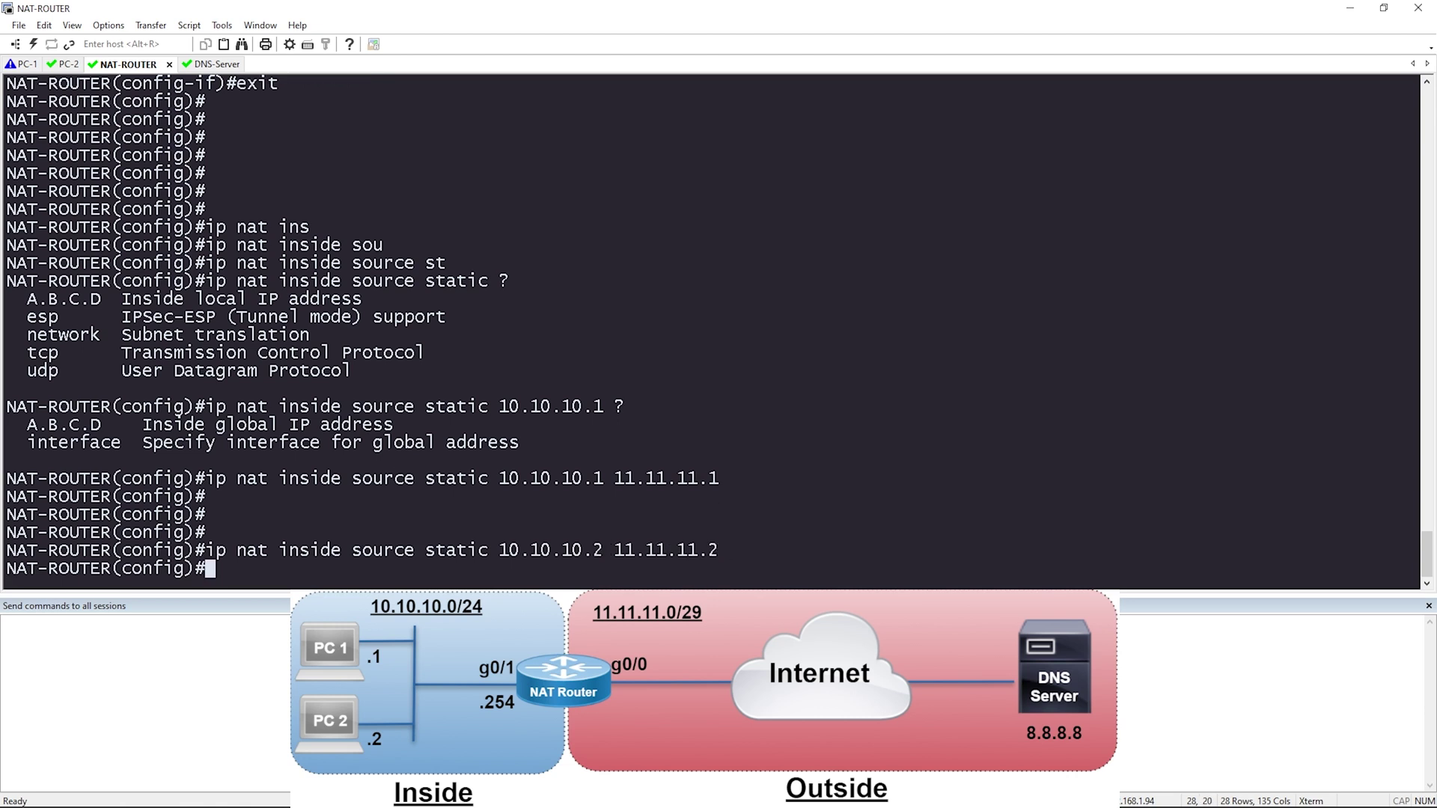
Step: Exit global configuration mode and return to the router's privileged prompt
{"action": "type", "text": "exit"}
{"action": "key", "text": "Return"}
{"action": "key", "text": "Return"}
{"action": "key", "text": "Return"}
{"action": "key", "text": "Return"}
{"action": "key", "text": "Return"}
{"action": "key", "text": "Return"}
{"action": "key", "text": "Return"}
Step: Display the NAT translation table with sh ip nat translations and examine the inside local entry for PC 1
{"action": "type", "text": "sh ip nat tr"}
{"action": "key", "text": "Tab"}
{"action": "key", "text": "Return"}
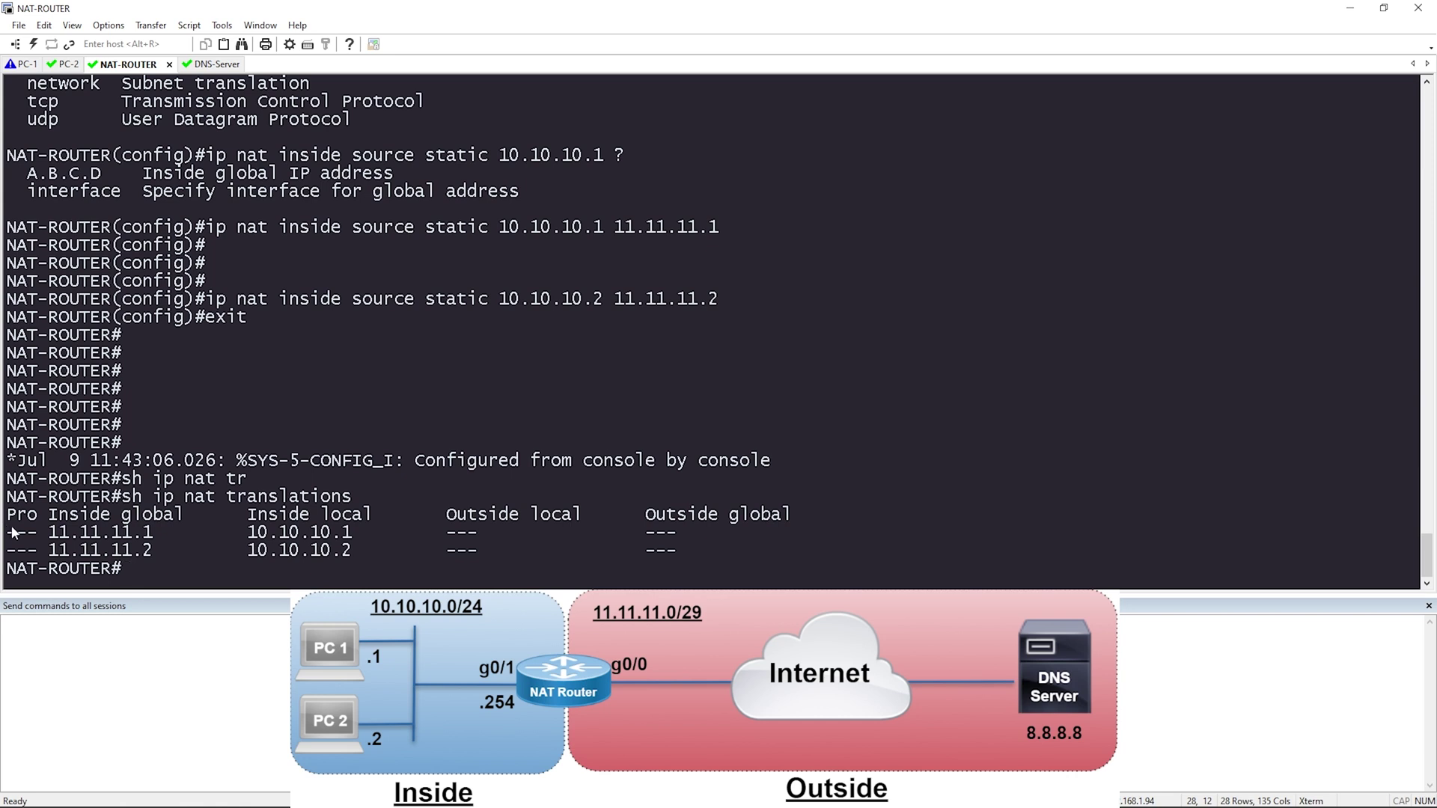
{"action": "left_click_drag", "start_coordinate": [13, 532], "coordinate": [59, 533]}
{"action": "left_click", "coordinate": [254, 537]}
{"action": "left_click_drag", "start_coordinate": [254, 537], "coordinate": [353, 533]}
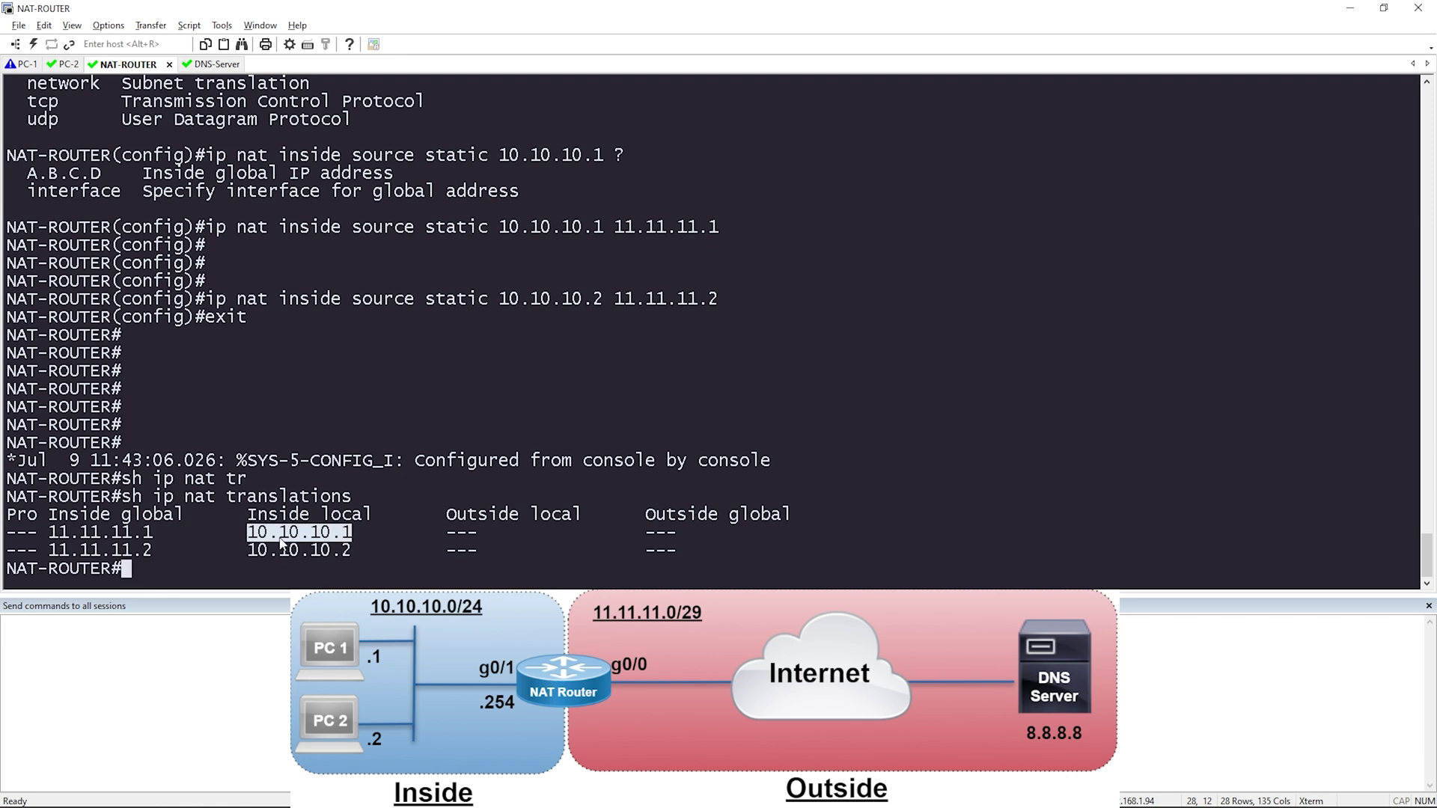
Step: Examine PC 1's inside global address and its outside local and outside global fields in the NAT translation table
{"action": "left_click_drag", "start_coordinate": [156, 531], "coordinate": [50, 533]}
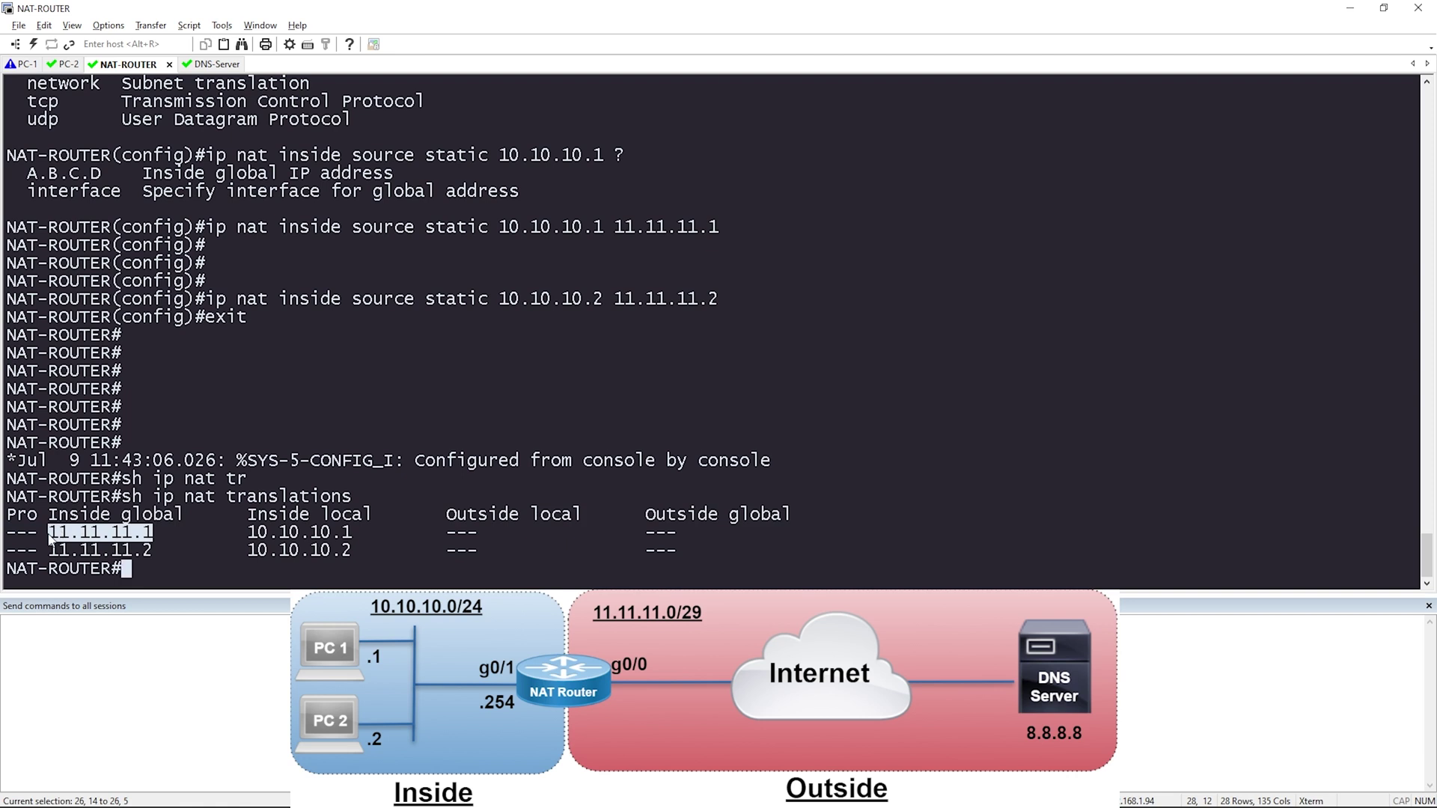
{"action": "left_click_drag", "start_coordinate": [447, 533], "coordinate": [678, 533]}
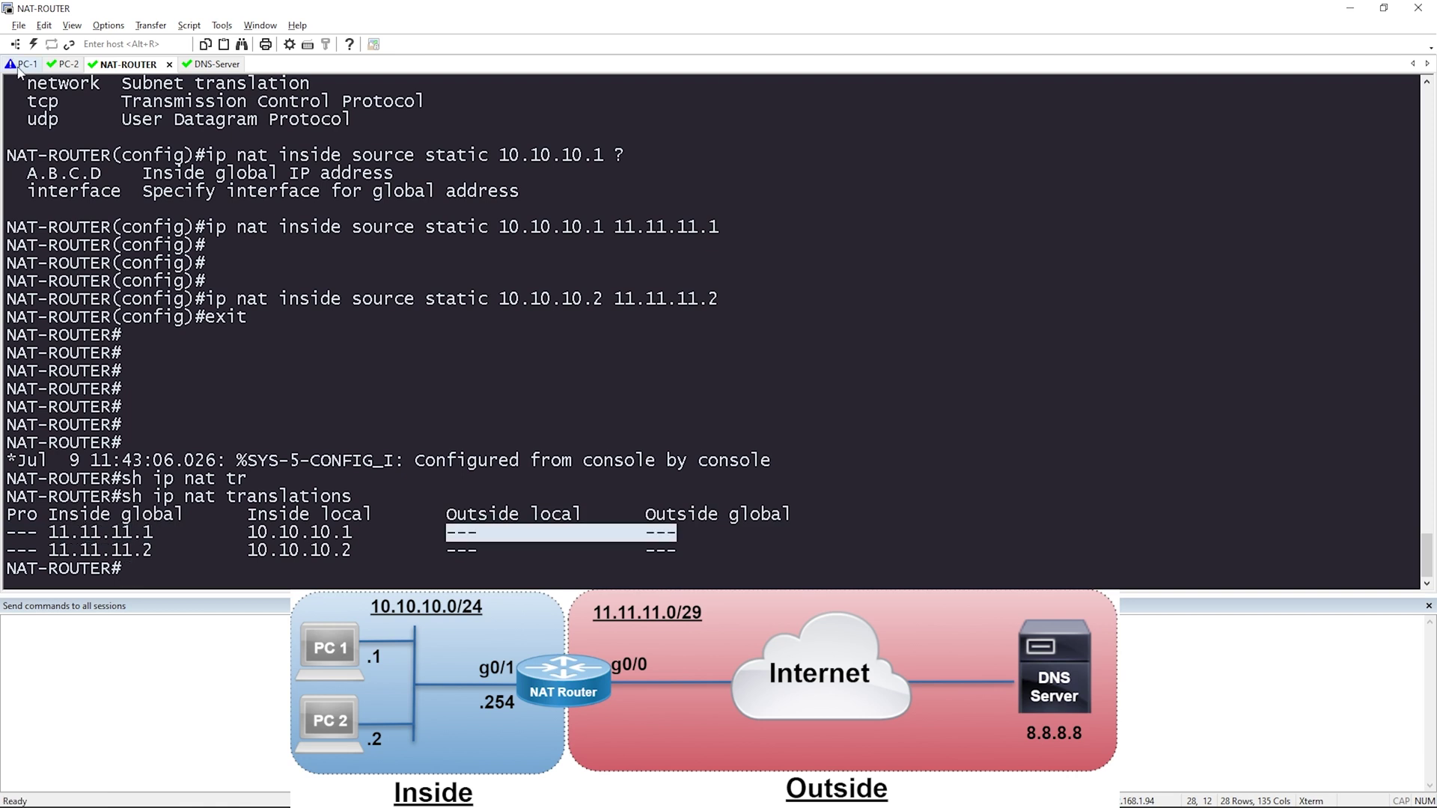
Step: Repeat the ping to the DNS server 8.8.8.8 from PC-1 and from PC-2
{"action": "left_click", "coordinate": [22, 65]}
{"action": "key", "text": "Up"}
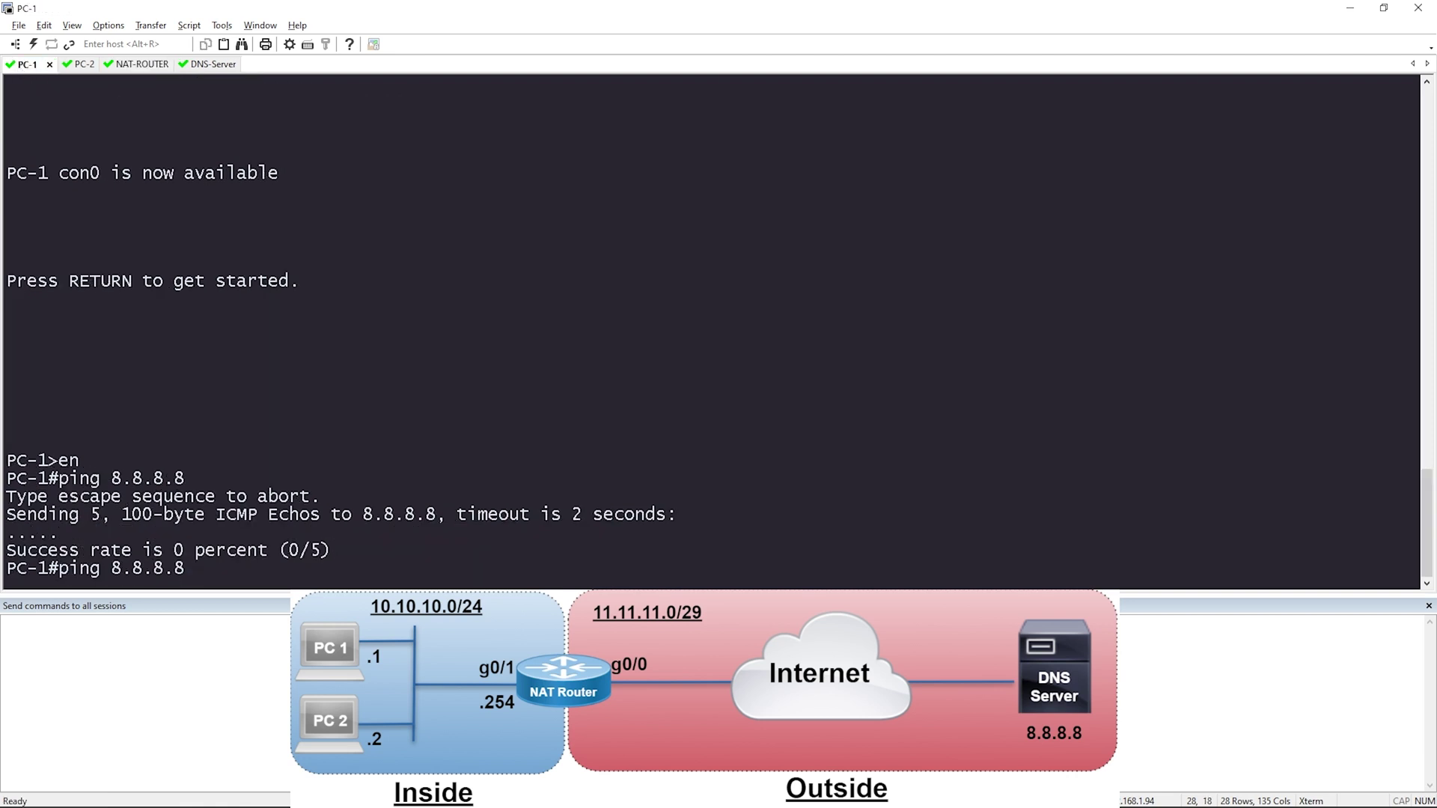
{"action": "key", "text": "Return"}
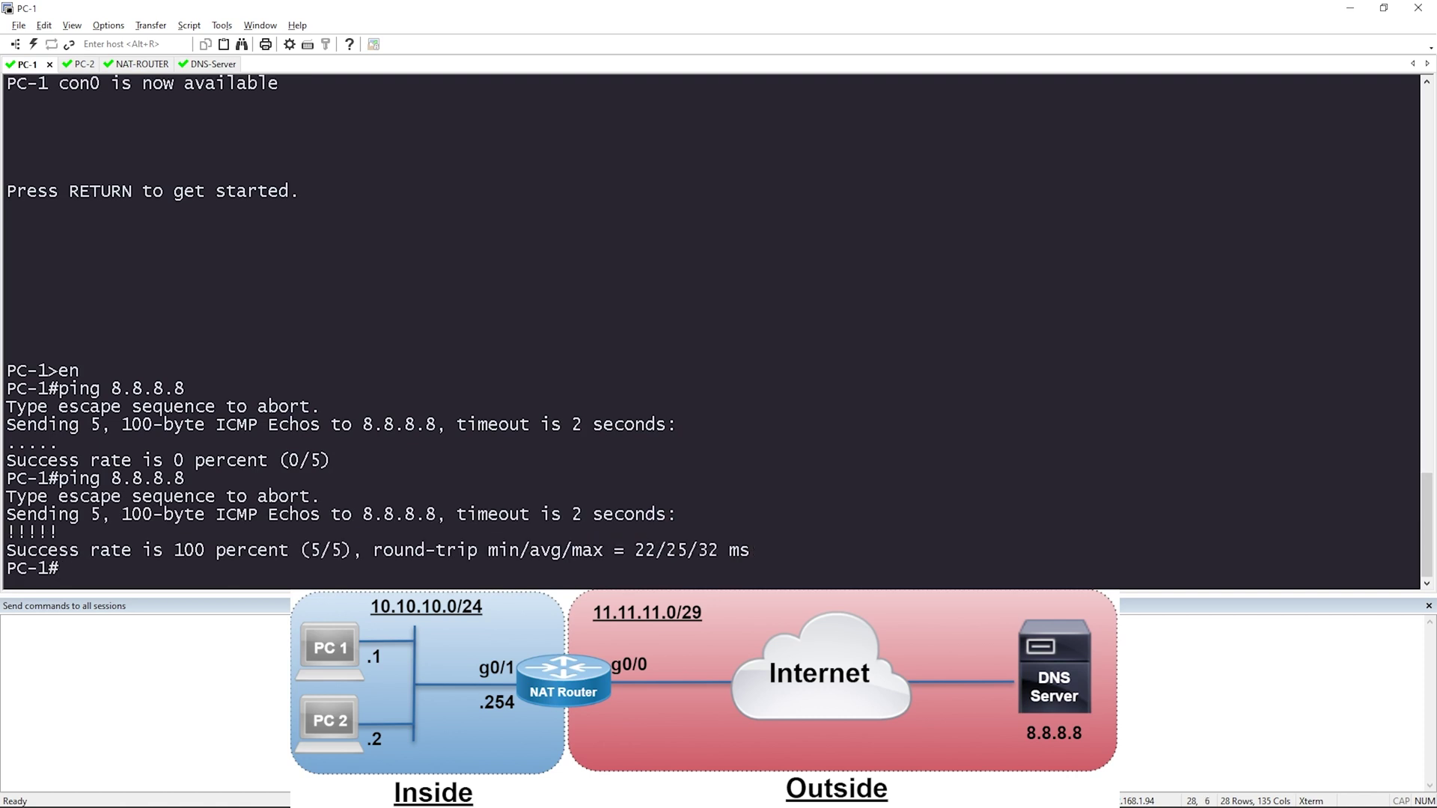
{"action": "key", "text": "ctrl+Tab"}
{"action": "key", "text": "Up"}
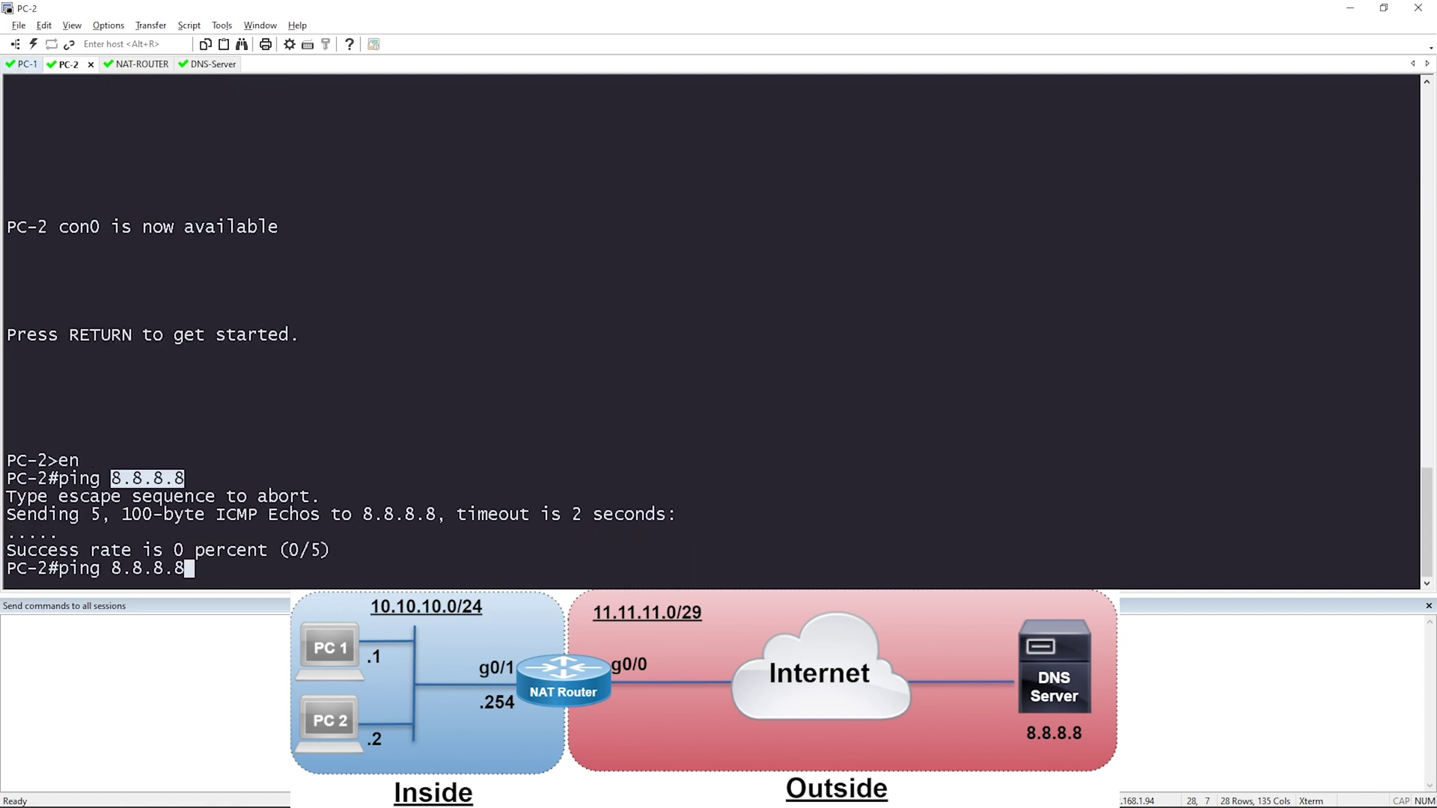
{"action": "key", "text": "Return"}
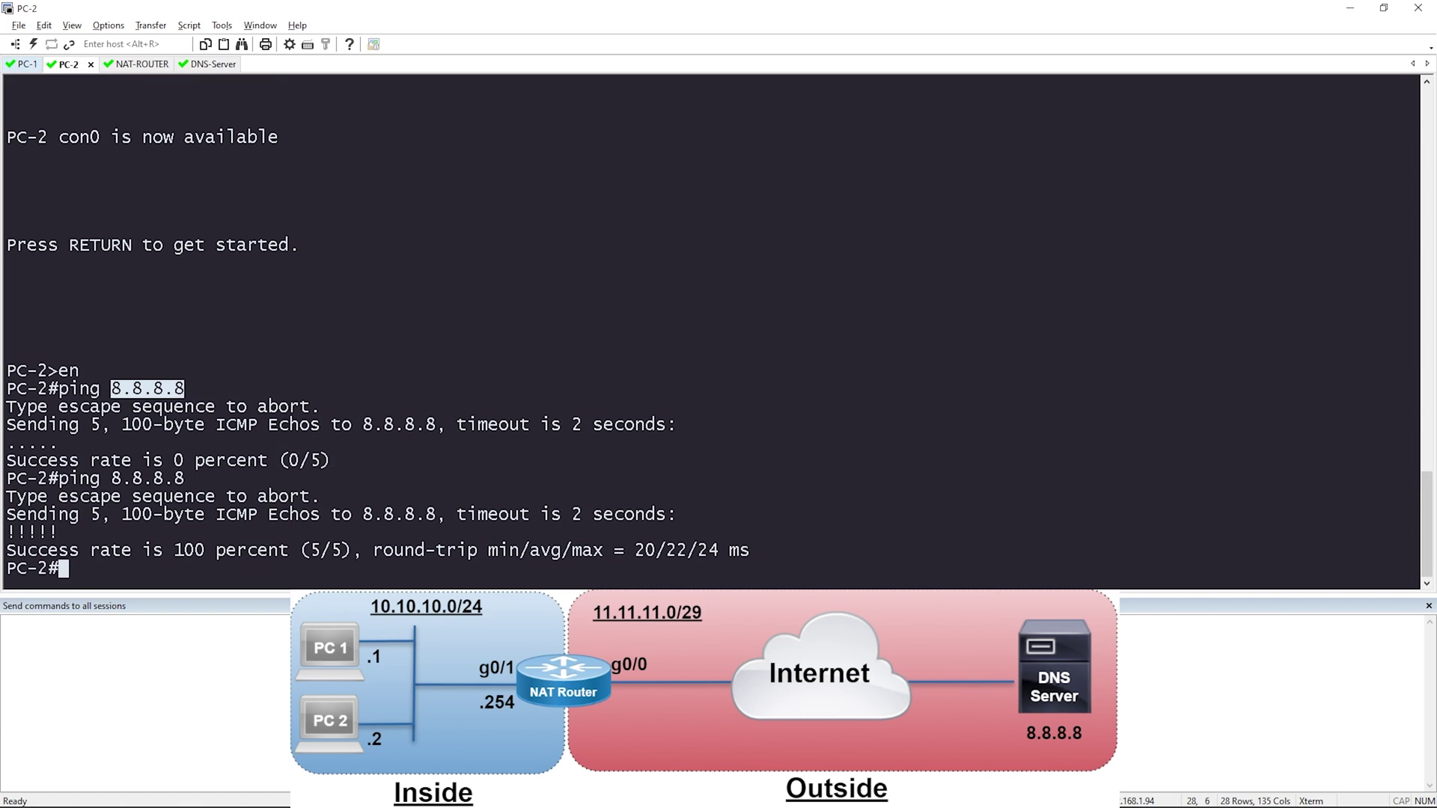
Step: Return to the NAT-ROUTER session, space out the console output, and display the table again with sh ip nat translations
{"action": "left_click", "coordinate": [139, 64]}
{"action": "key", "text": "Return"}
{"action": "key", "text": "Return"}
{"action": "key", "text": "Return"}
{"action": "key", "text": "Return"}
{"action": "key", "text": "Return"}
{"action": "key", "text": "Return"}
{"action": "key", "text": "Return"}
{"action": "key", "text": "Return"}
{"action": "key", "text": "Return"}
{"action": "key", "text": "Return"}
{"action": "key", "text": "Return"}
{"action": "key", "text": "Return"}
{"action": "key", "text": "Return"}
{"action": "key", "text": "Return"}
{"action": "key", "text": "Return"}
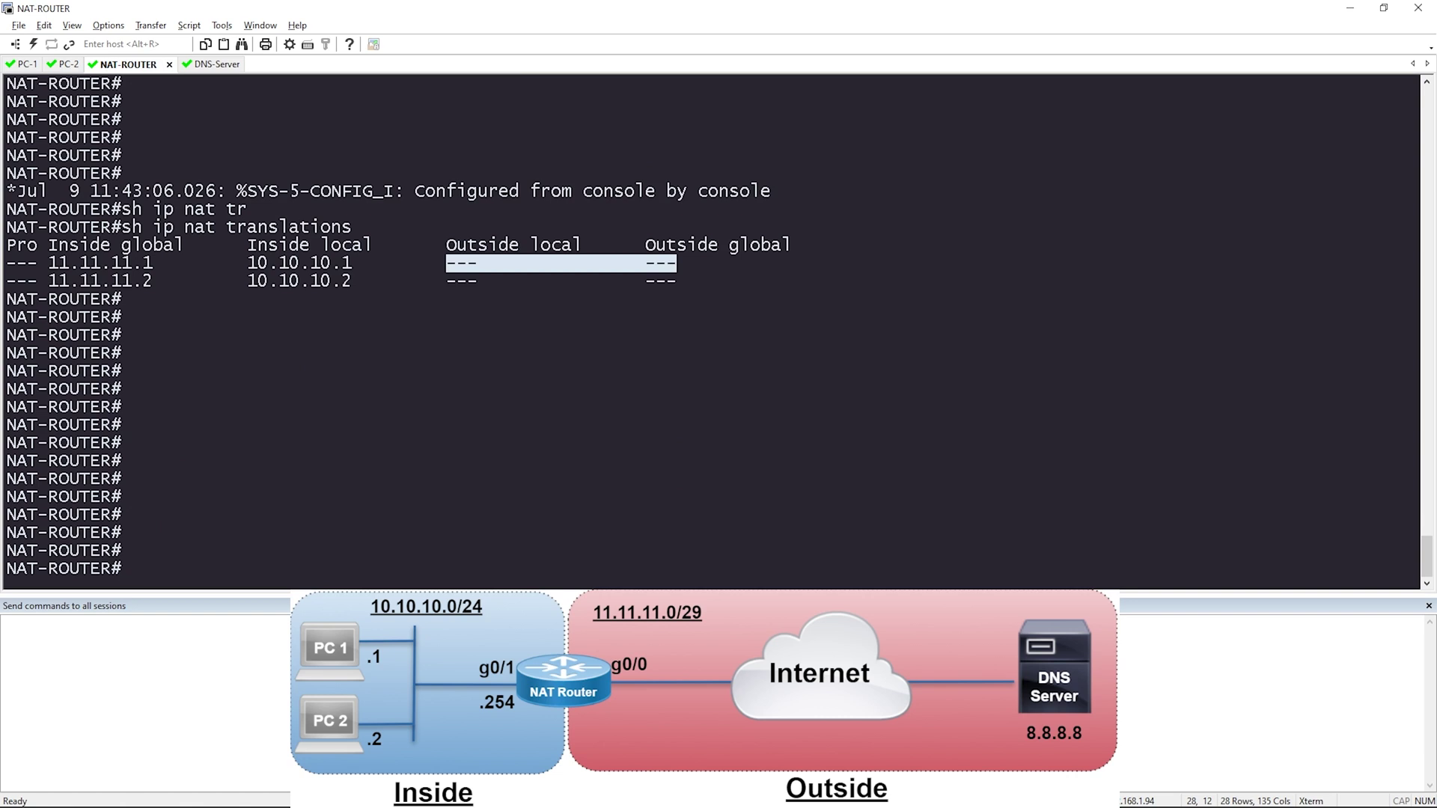
{"action": "key", "text": "Up"}
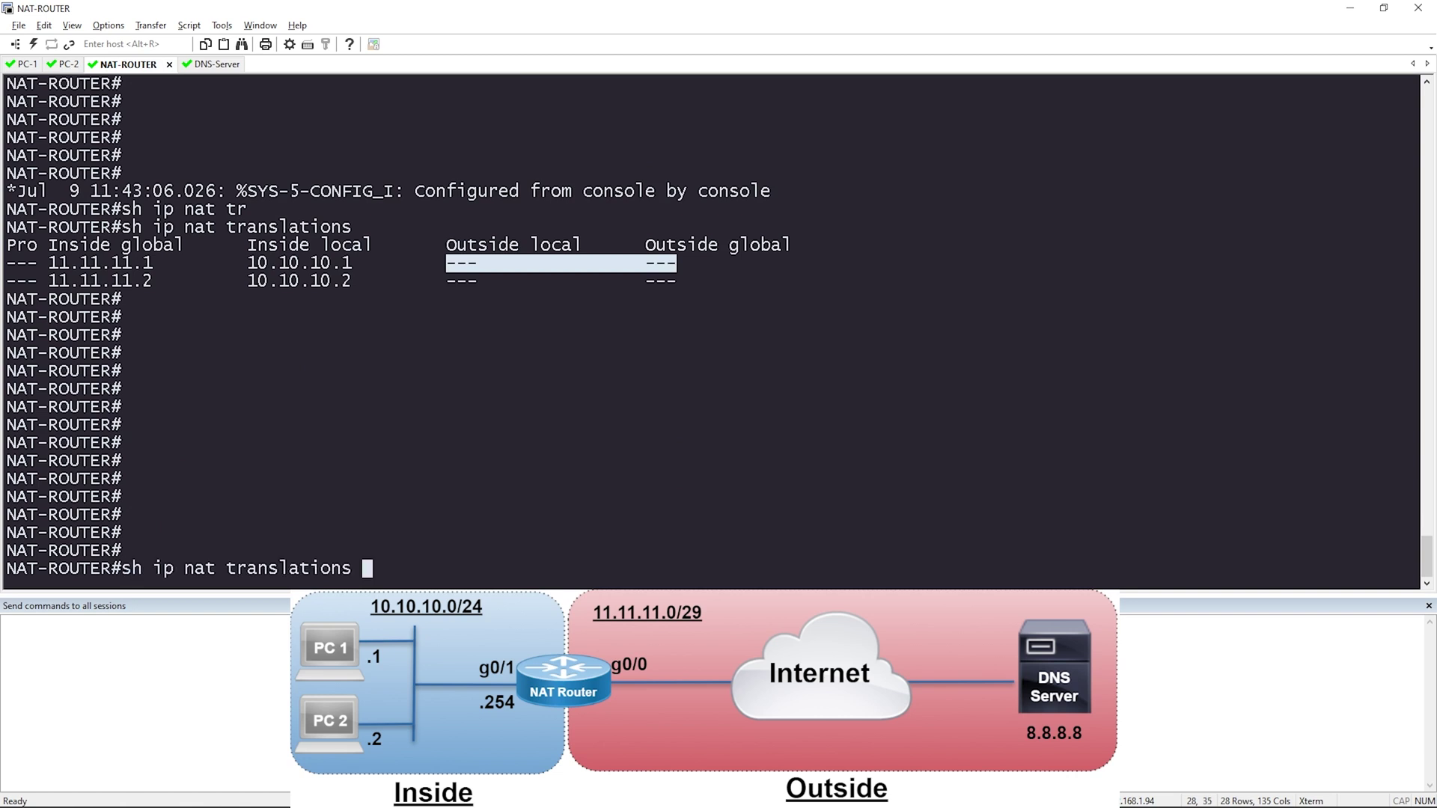
{"action": "key", "text": "Return"}
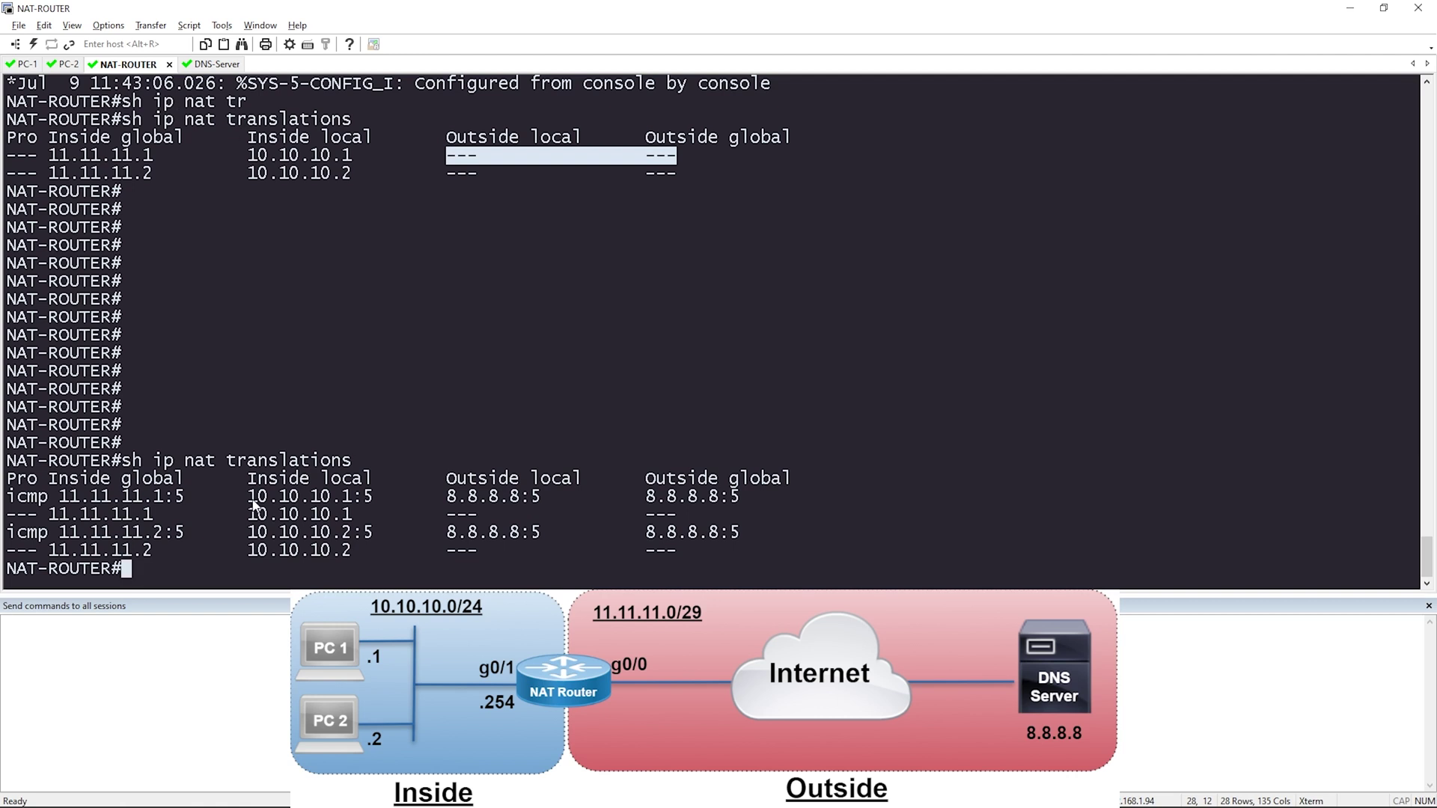
Step: Examine the inside local, inside global, outside global and outside local addresses in PC 1's ICMP translation entry
{"action": "left_click_drag", "start_coordinate": [249, 498], "coordinate": [349, 499]}
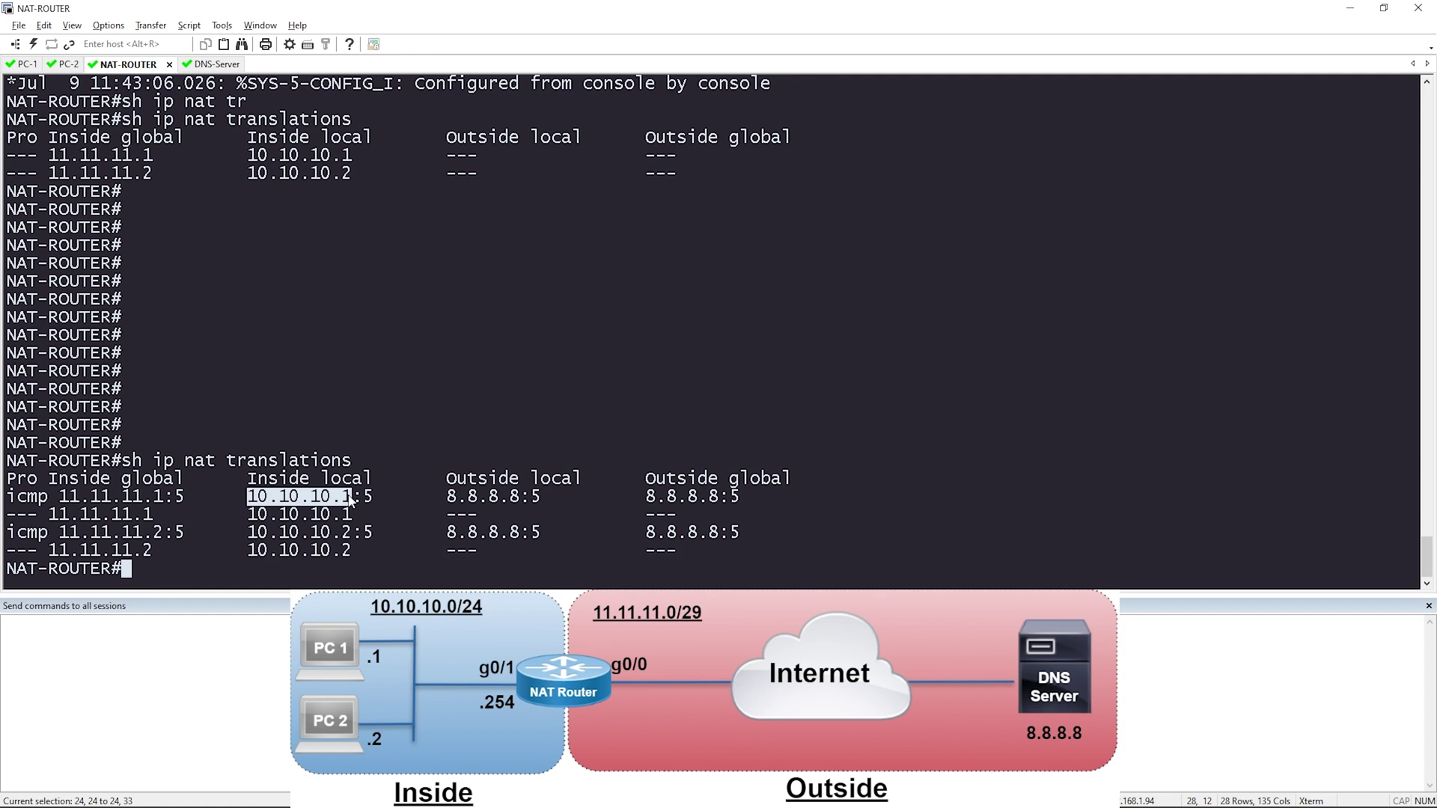
{"action": "left_click_drag", "start_coordinate": [65, 499], "coordinate": [165, 502]}
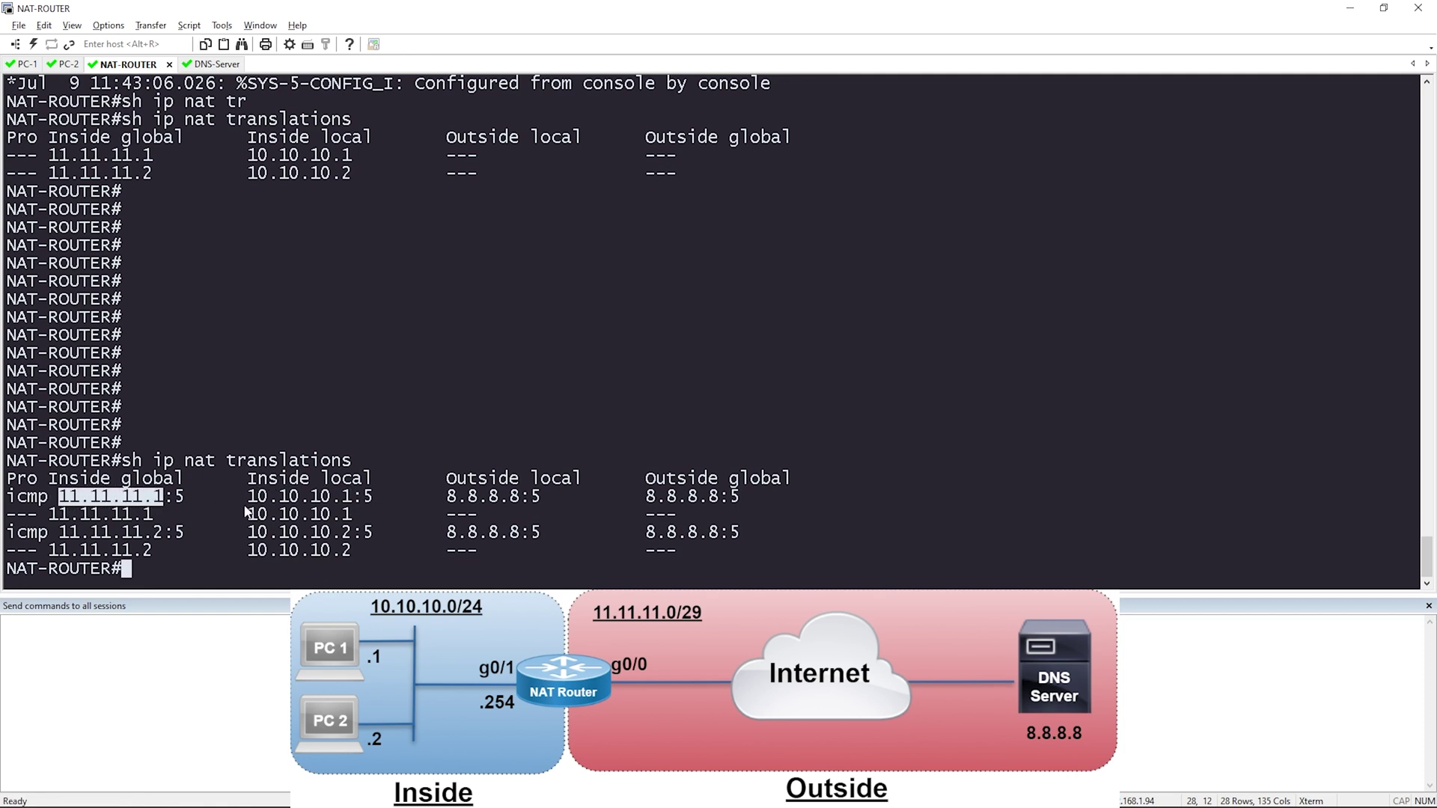
{"action": "left_click_drag", "start_coordinate": [636, 500], "coordinate": [716, 500]}
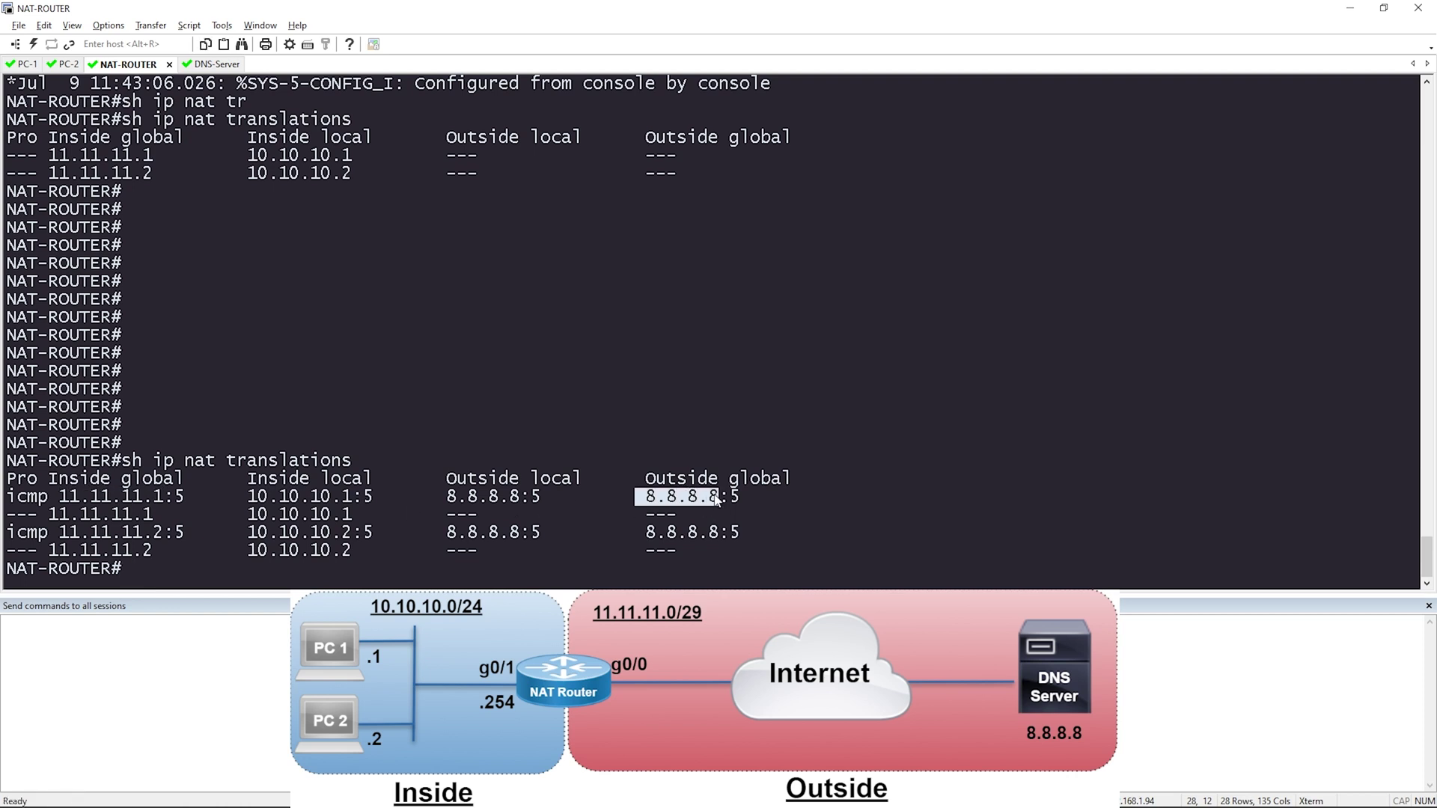
{"action": "left_click_drag", "start_coordinate": [447, 498], "coordinate": [520, 500]}
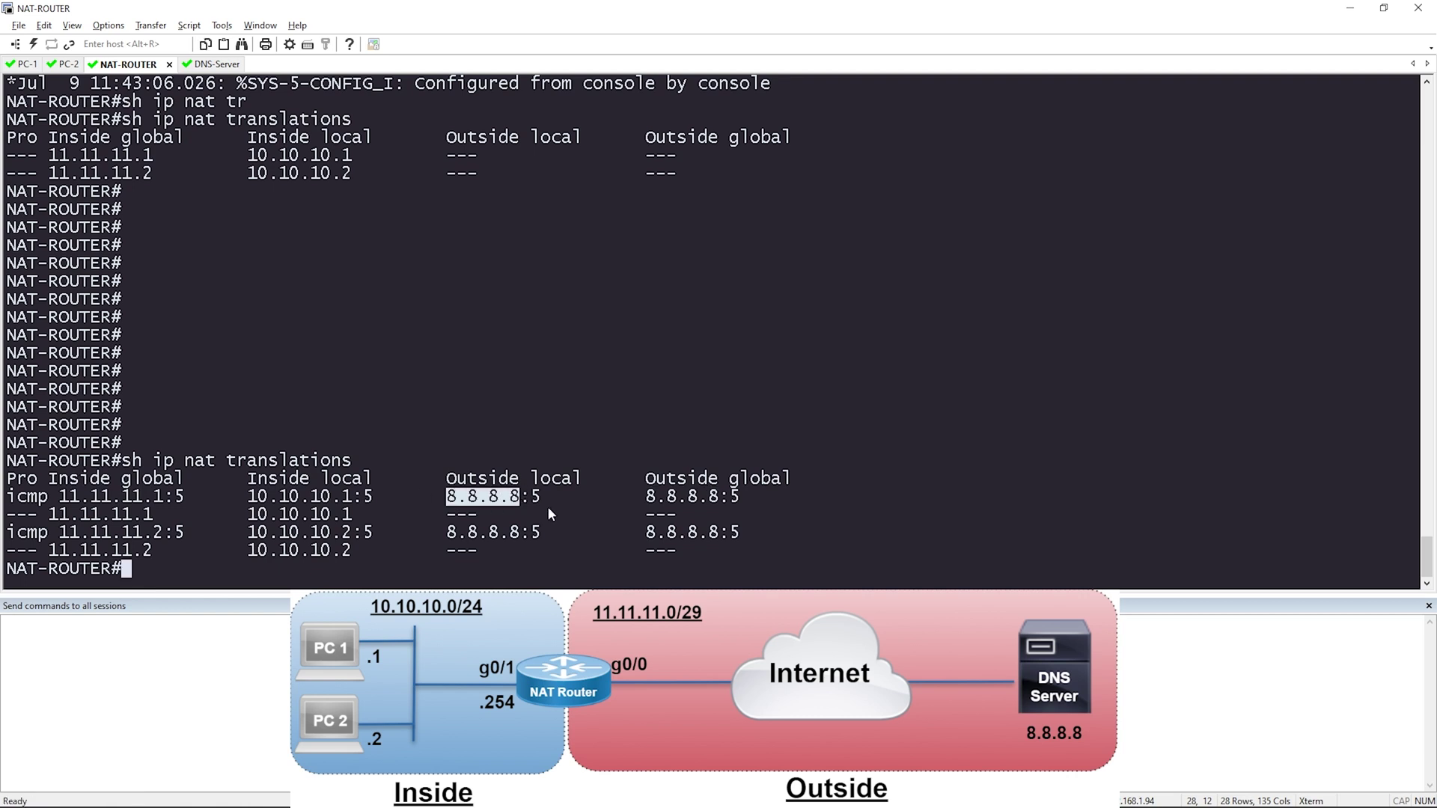
{"action": "left_click", "coordinate": [448, 475]}
{"action": "left_click_drag", "start_coordinate": [450, 480], "coordinate": [792, 500]}
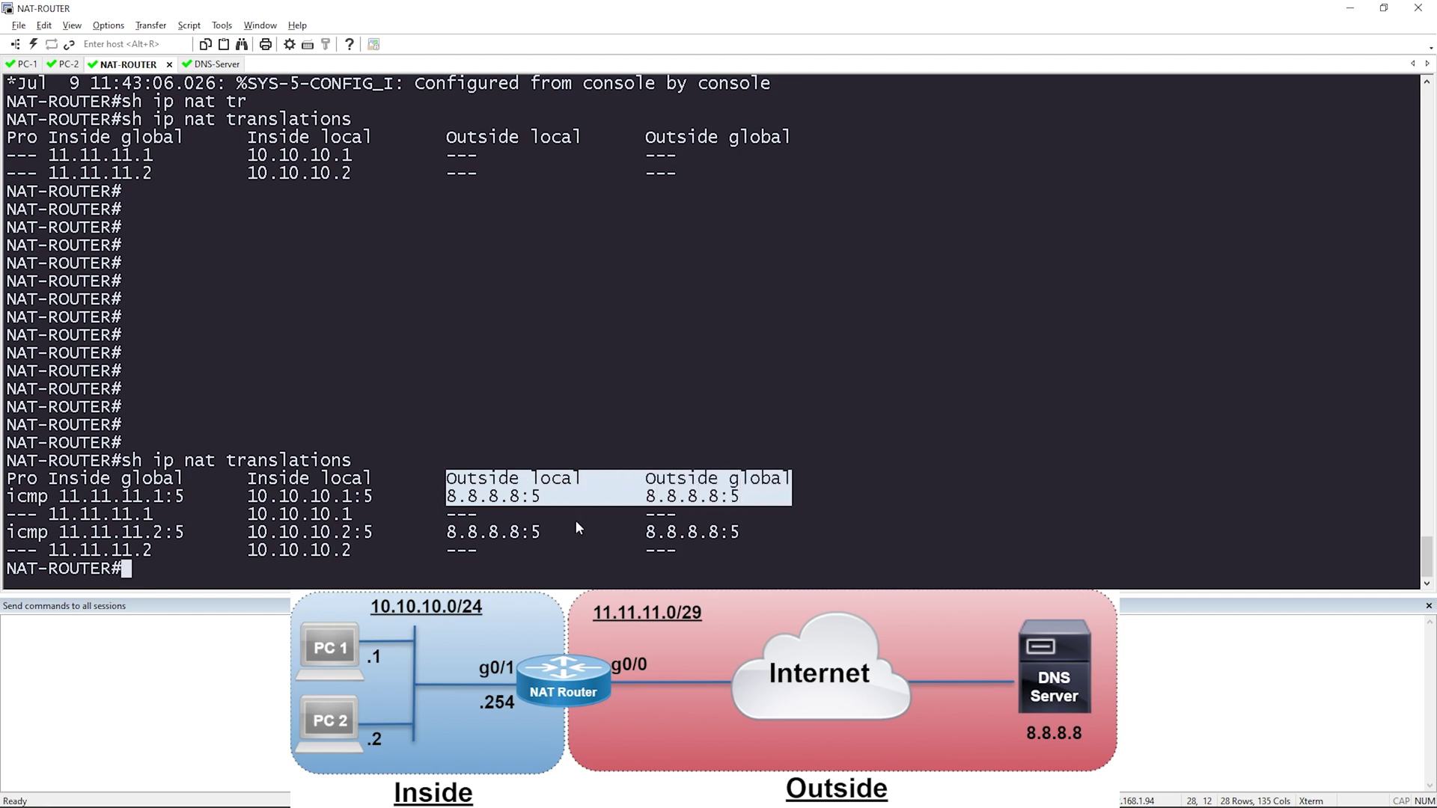
Step: Examine PC 2's translation entries, checking the inside local, inside global, outside global and outside local addresses of its ICMP entry
{"action": "left_click_drag", "start_coordinate": [9, 528], "coordinate": [741, 554]}
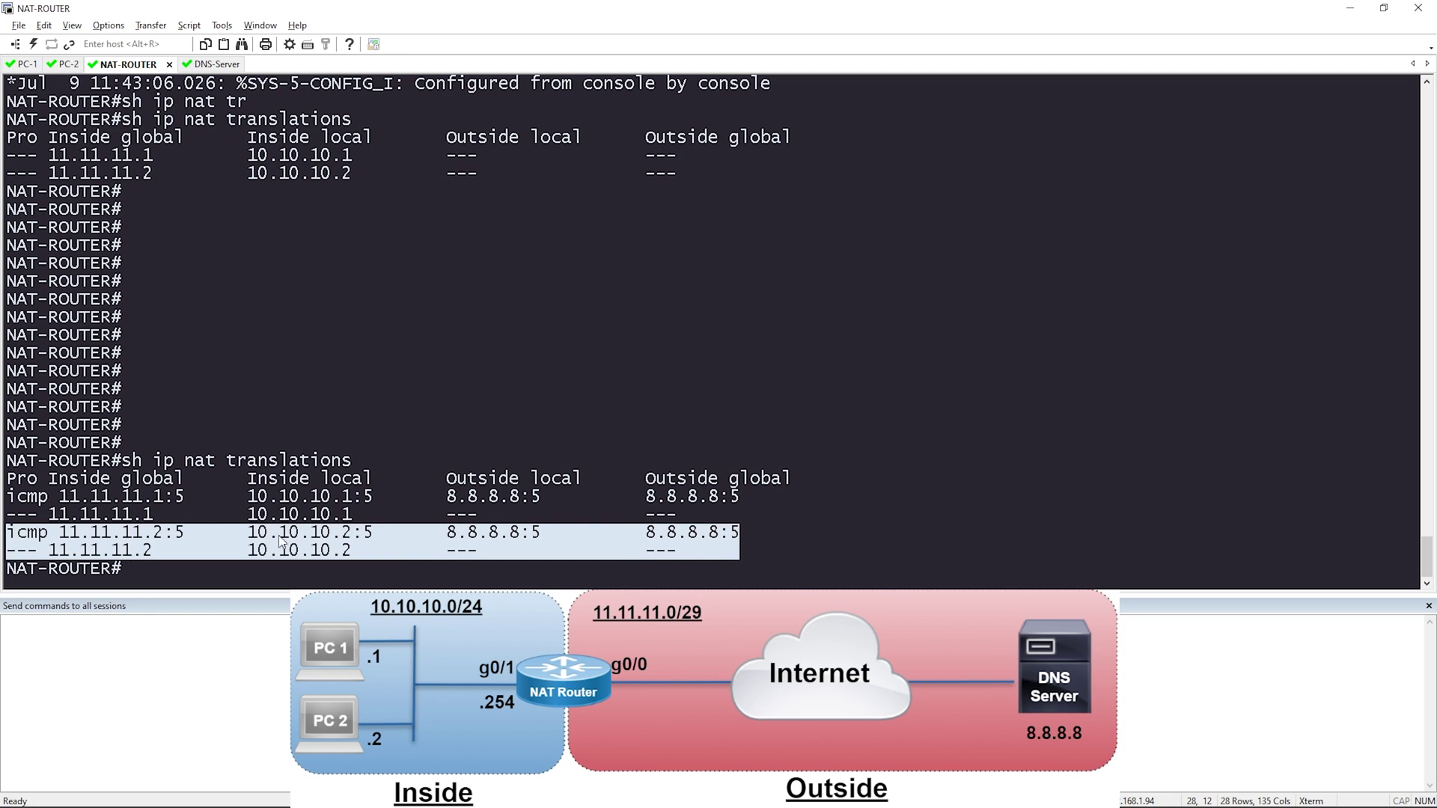
{"action": "left_click", "coordinate": [249, 527]}
{"action": "left_click_drag", "start_coordinate": [251, 532], "coordinate": [353, 532]}
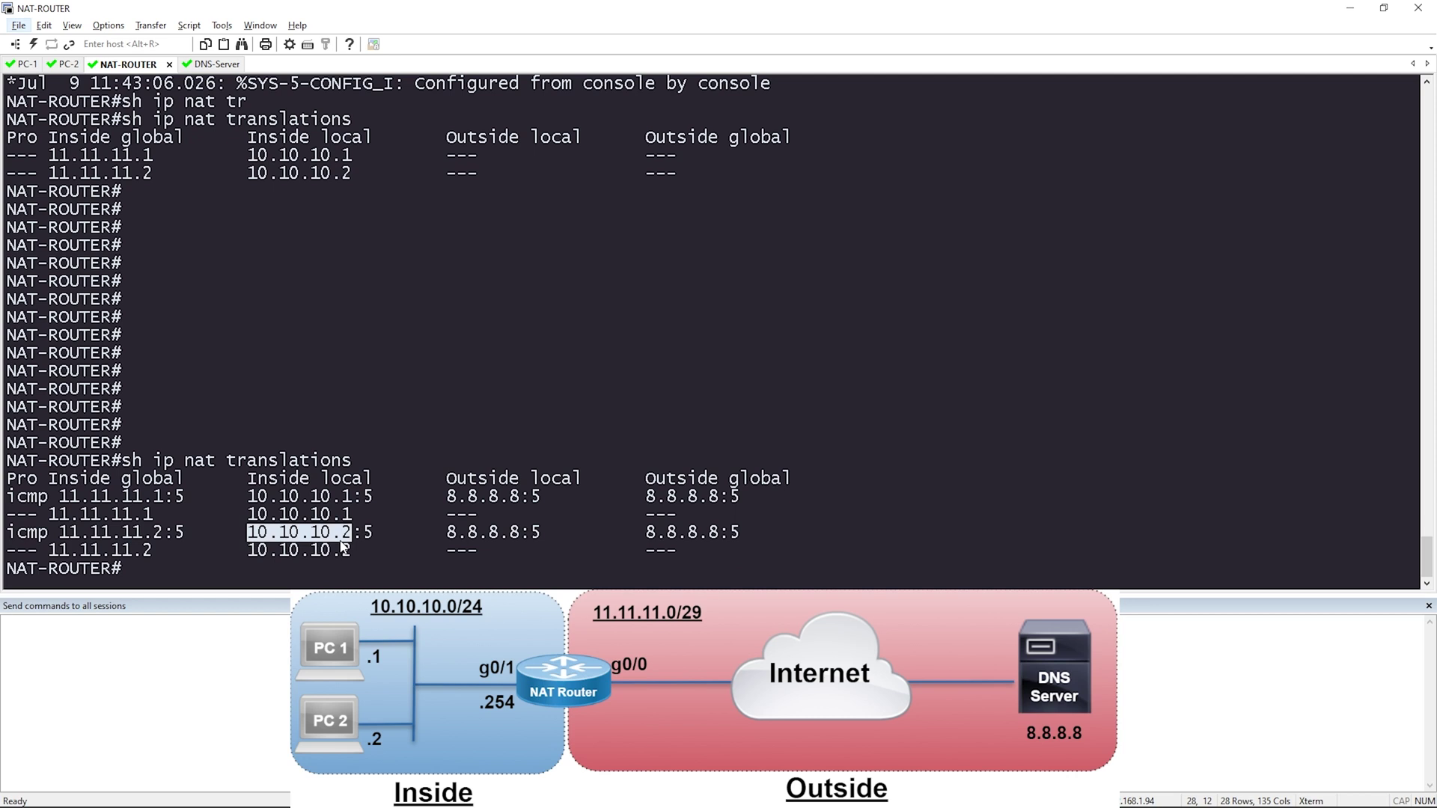
{"action": "left_click_drag", "start_coordinate": [59, 533], "coordinate": [170, 539]}
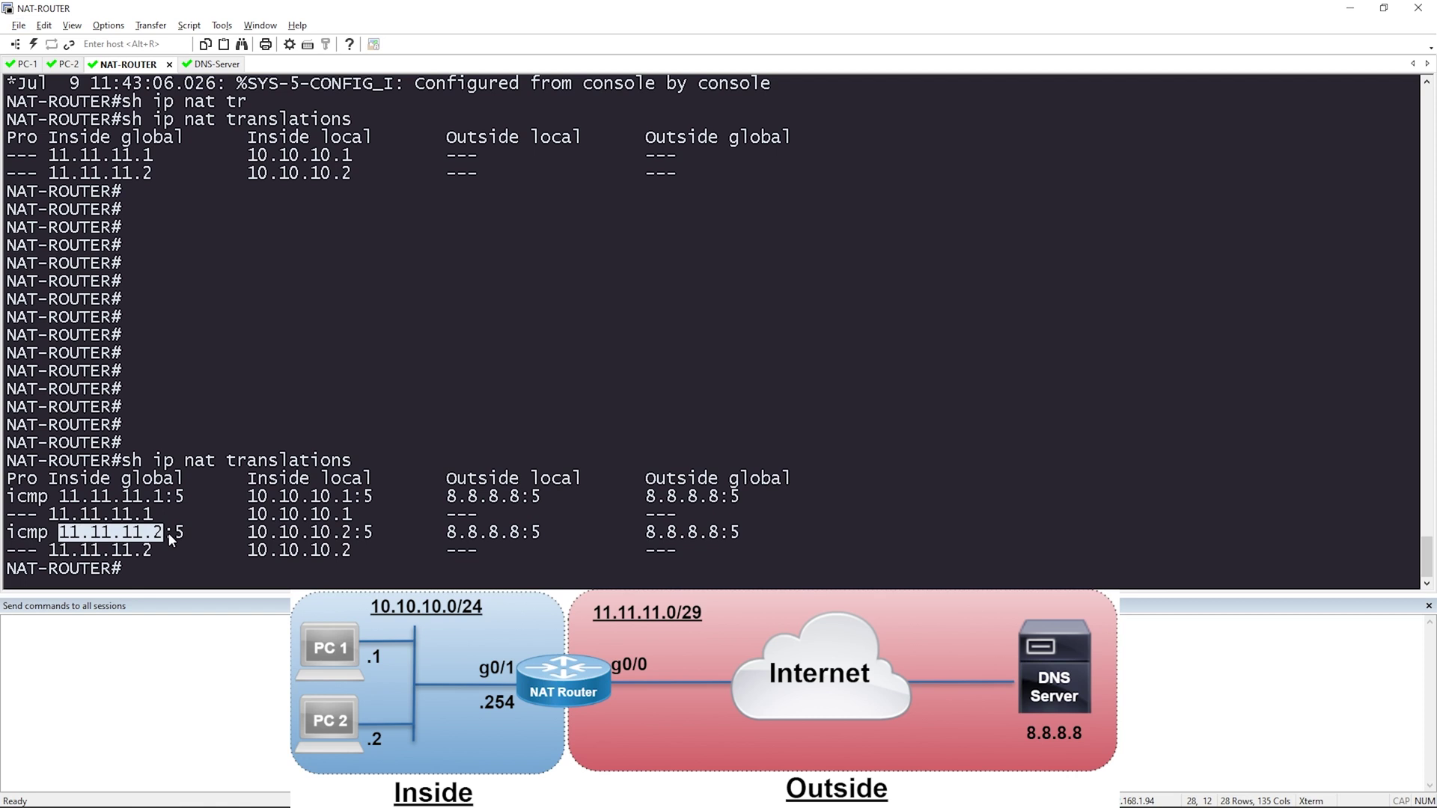
{"action": "left_click_drag", "start_coordinate": [646, 532], "coordinate": [717, 539]}
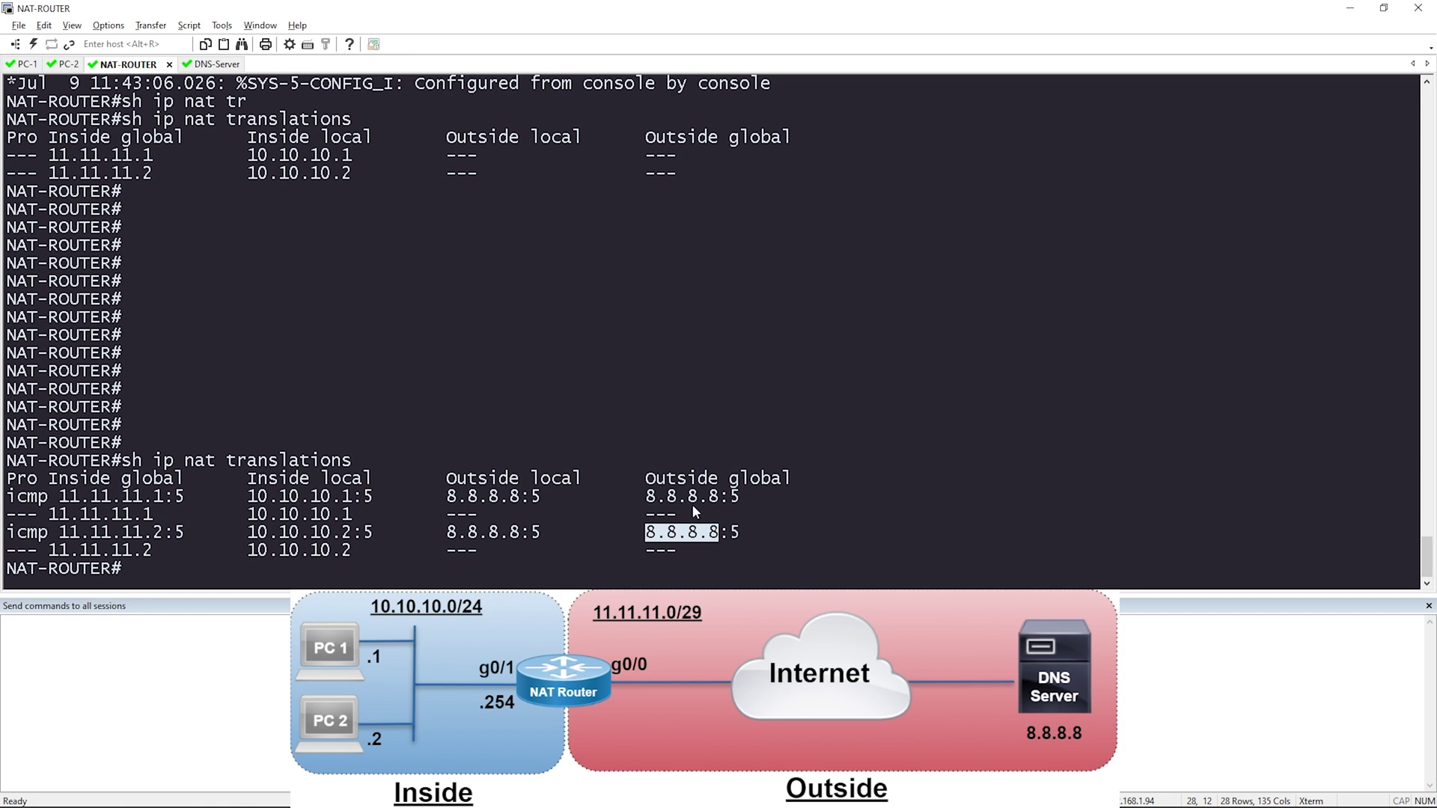
{"action": "left_click_drag", "start_coordinate": [448, 533], "coordinate": [526, 545]}
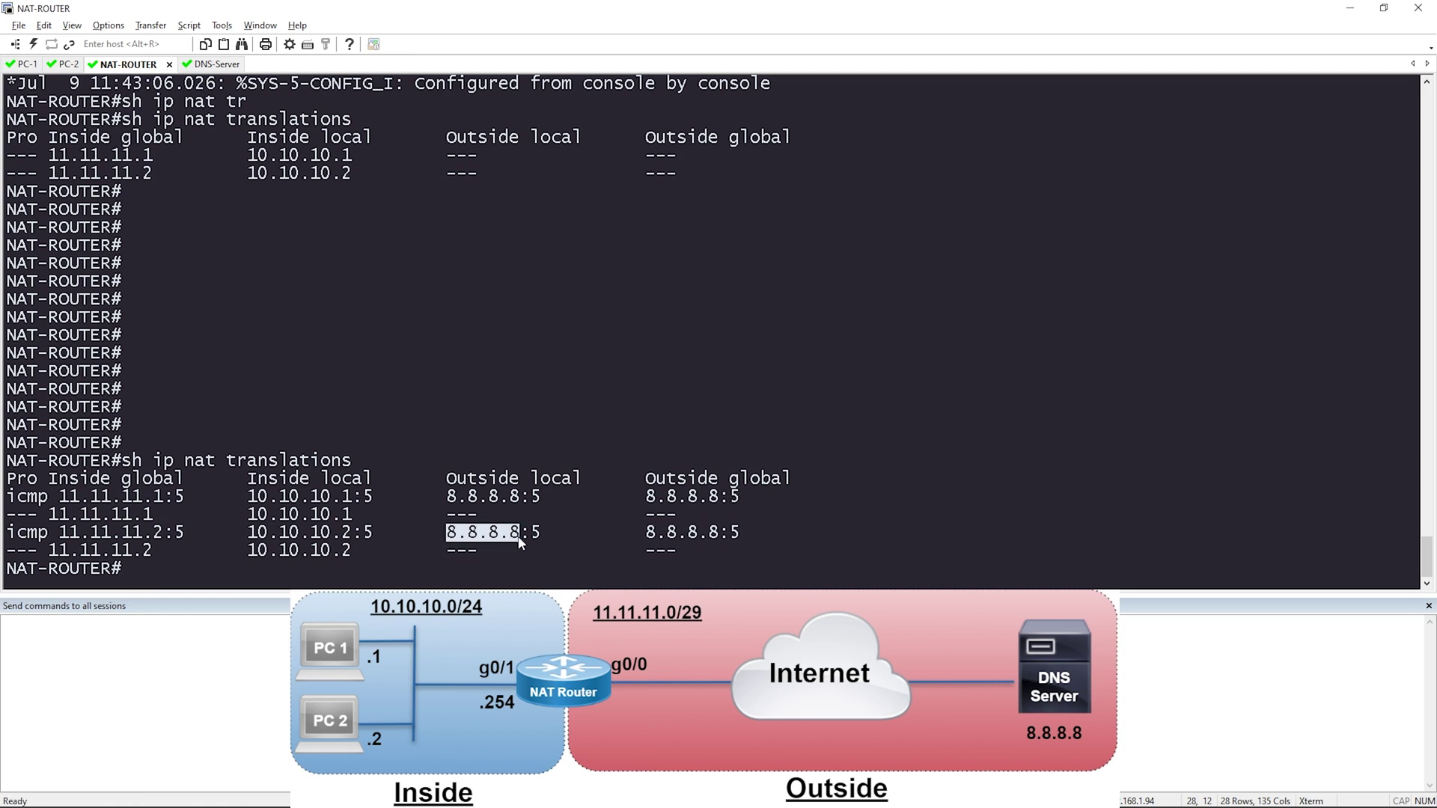
Step: Clear all dynamic entries from the router's NAT translation table with clear ip nat translation *
{"action": "key", "text": "Return"}
{"action": "key", "text": "Return"}
{"action": "key", "text": "Return"}
{"action": "key", "text": "Return"}
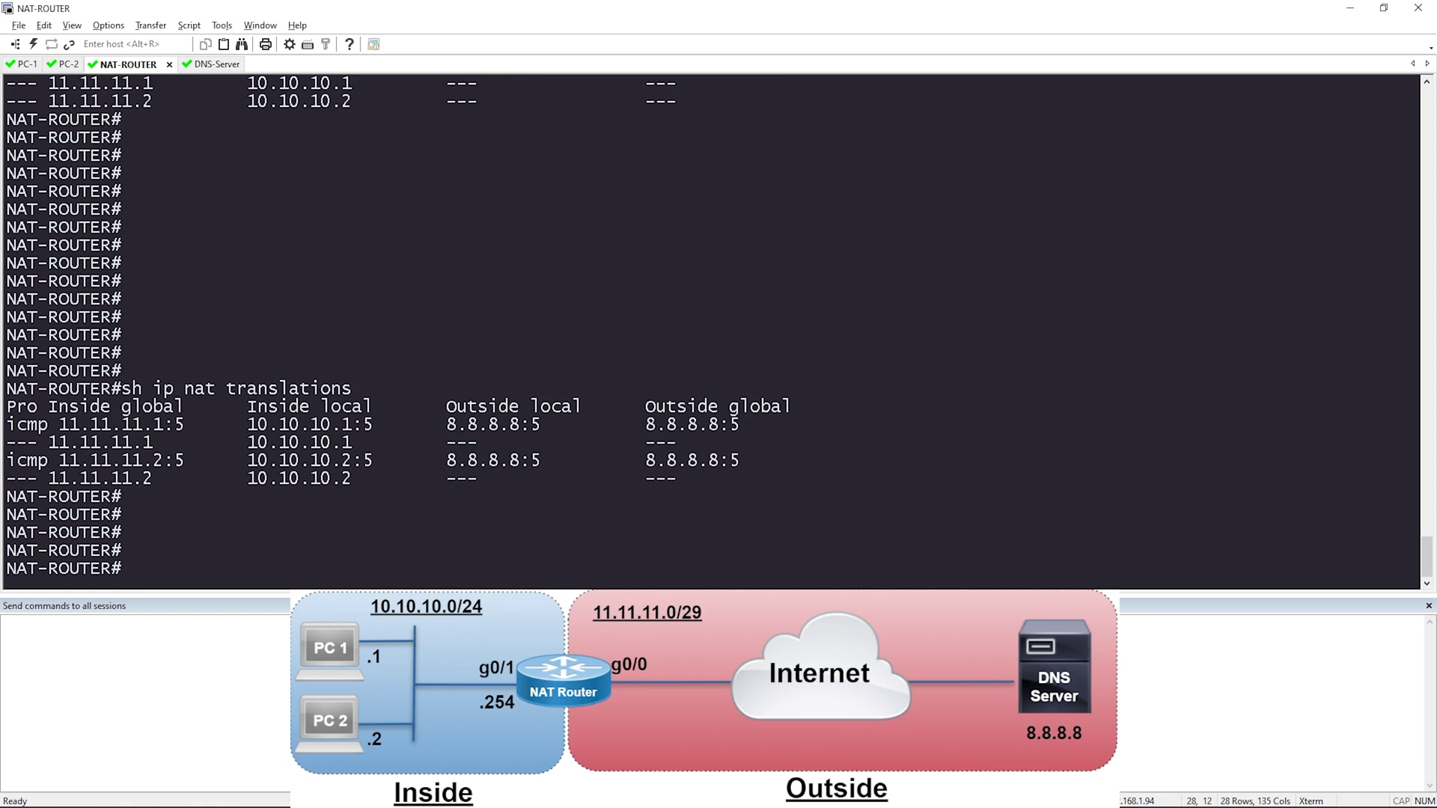
{"action": "type", "text": "clear ip nat tr"}
{"action": "key", "text": "Tab"}
{"action": "type", "text": "*"}
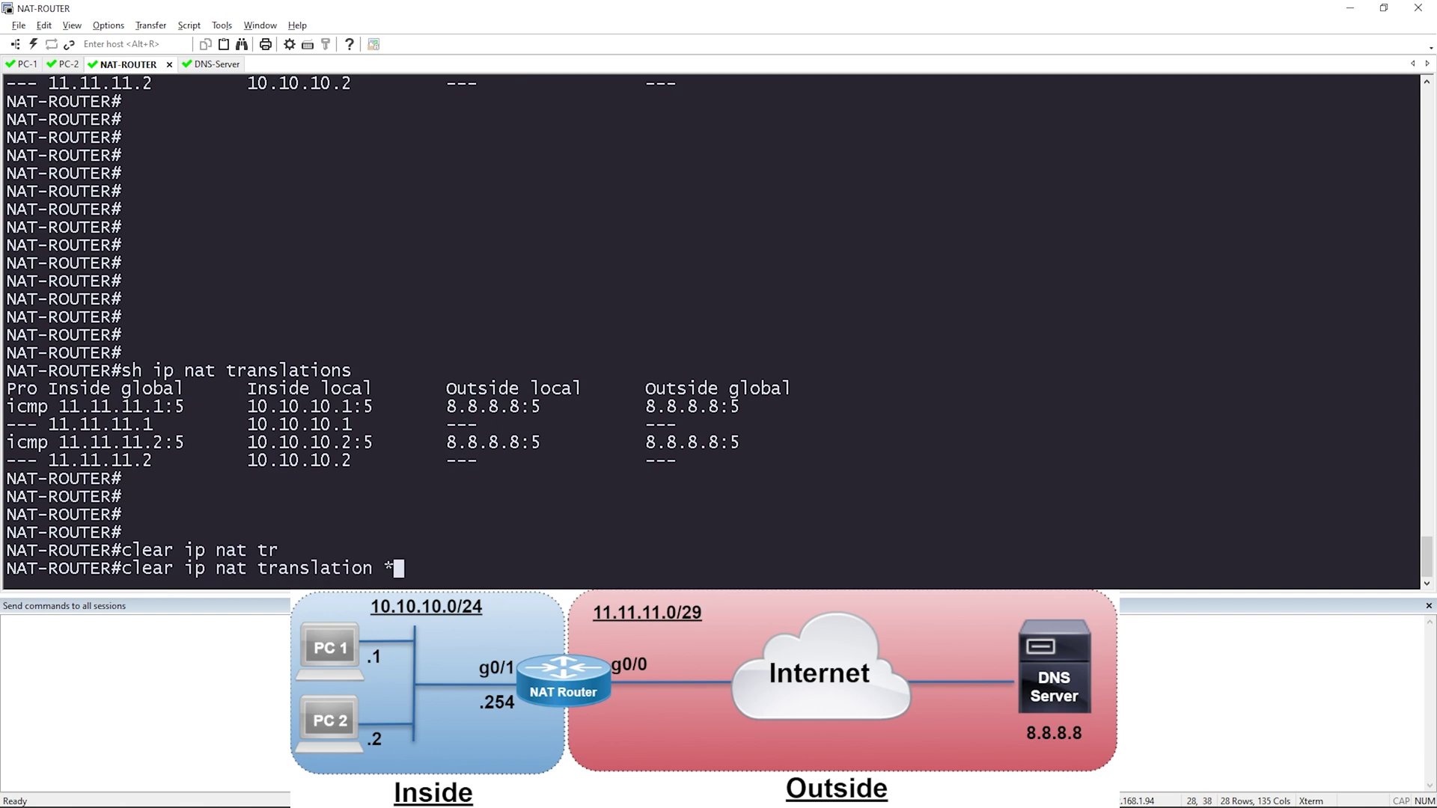
{"action": "key", "text": "Return"}
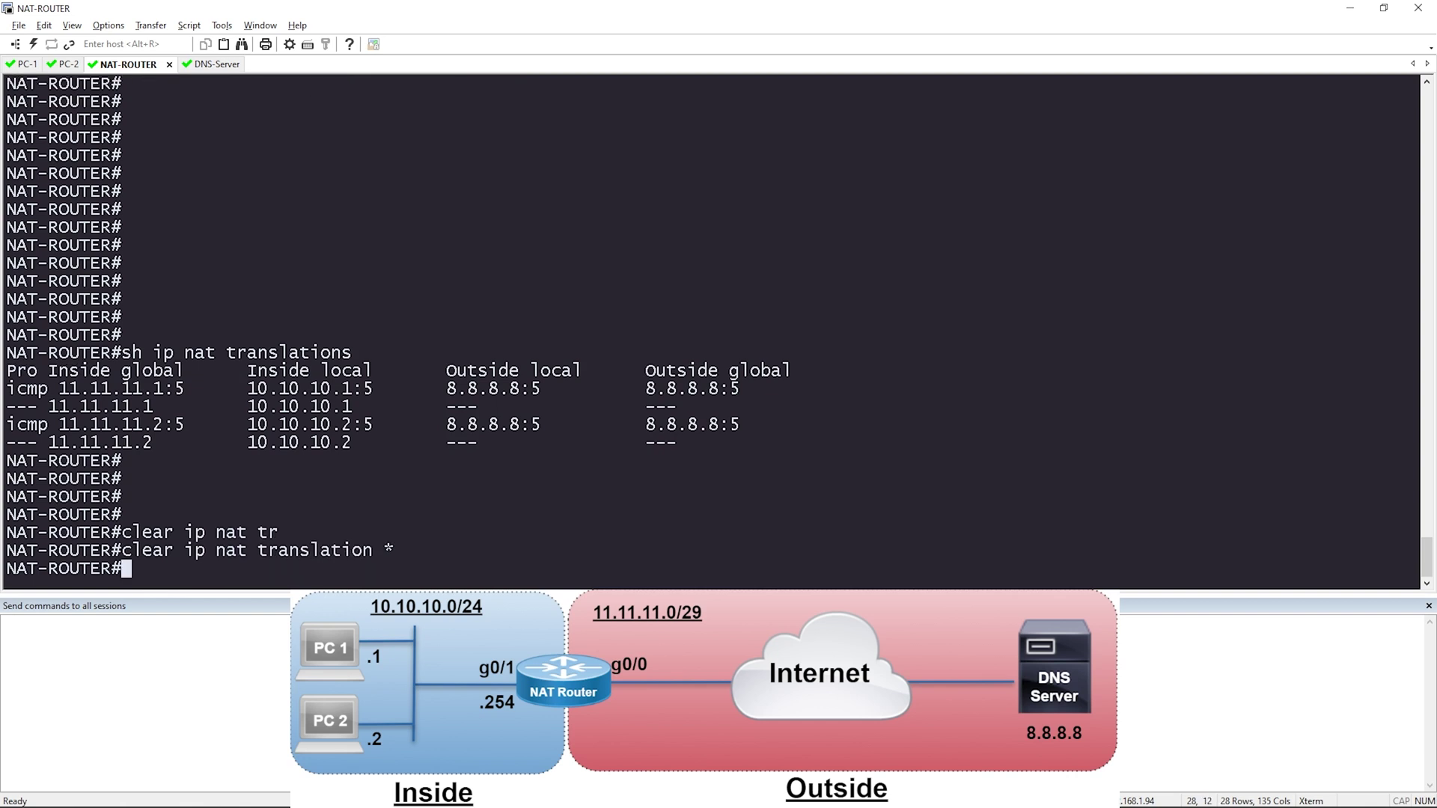
Step: Add blank prompt lines and display the router's NAT statistics with sh ip nat statistics
{"action": "key", "text": "Return"}
{"action": "key", "text": "Return"}
{"action": "key", "text": "Return"}
{"action": "key", "text": "Return"}
{"action": "key", "text": "Return"}
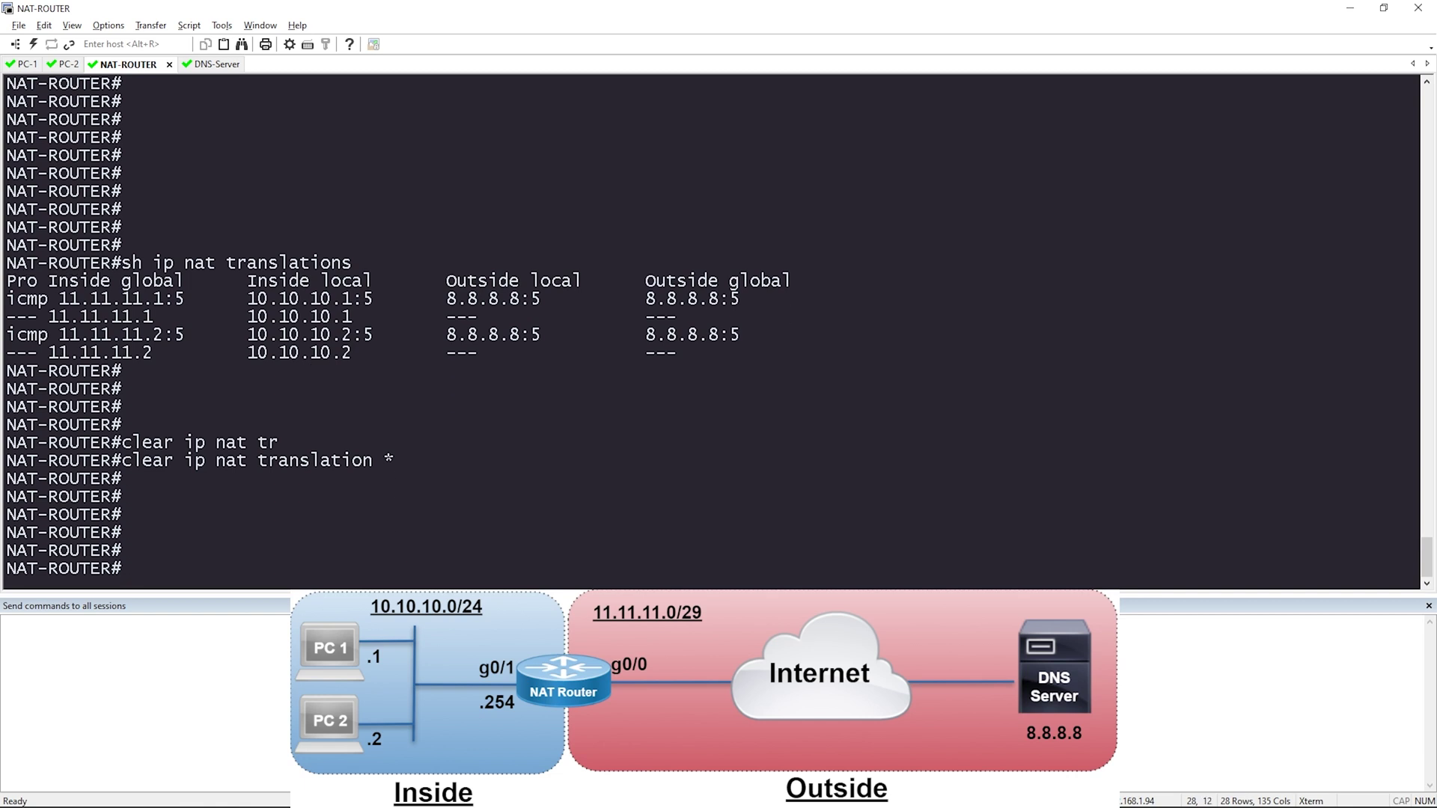
{"action": "type", "text": "sh ip nat st"}
{"action": "key", "text": "Tab"}
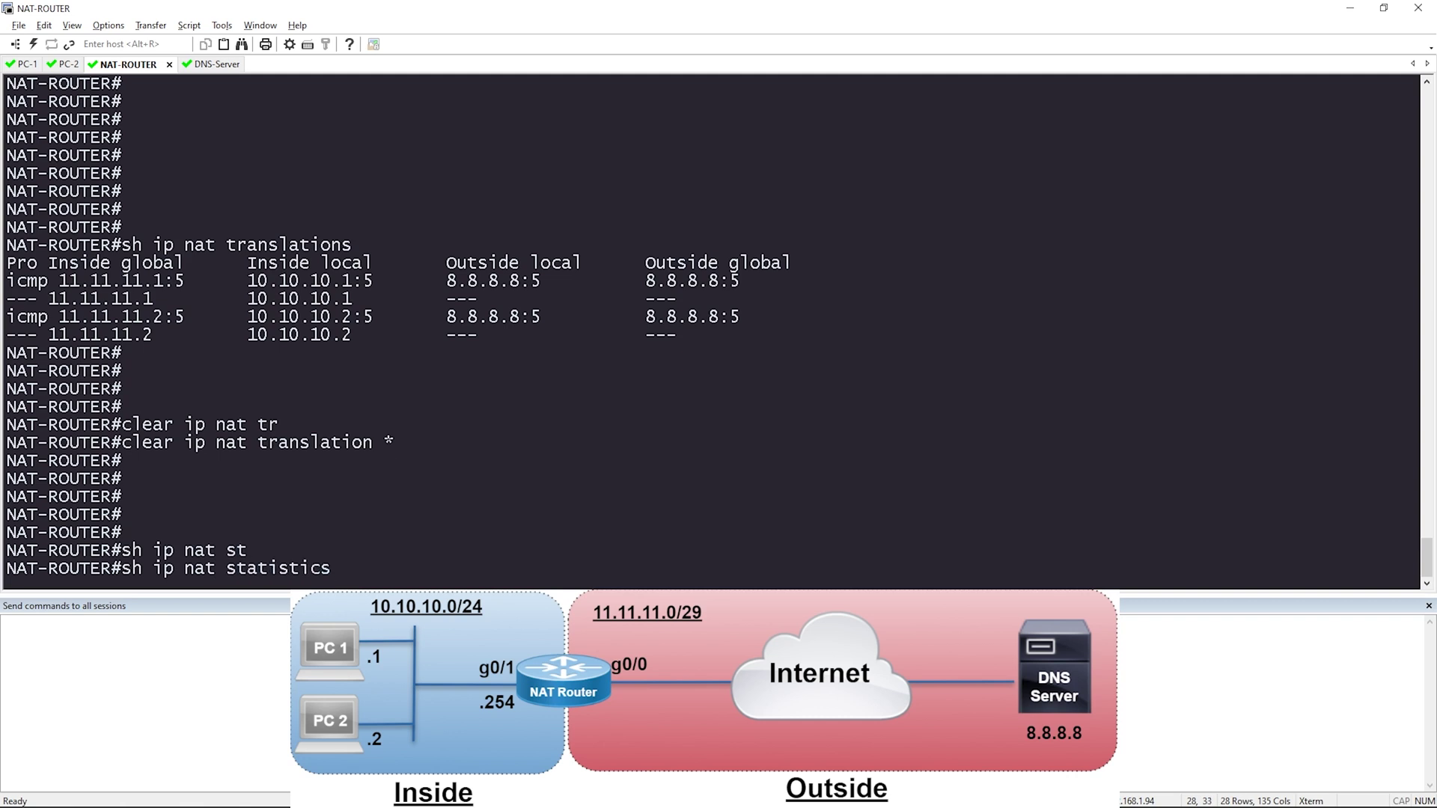
{"action": "key", "text": "Return"}
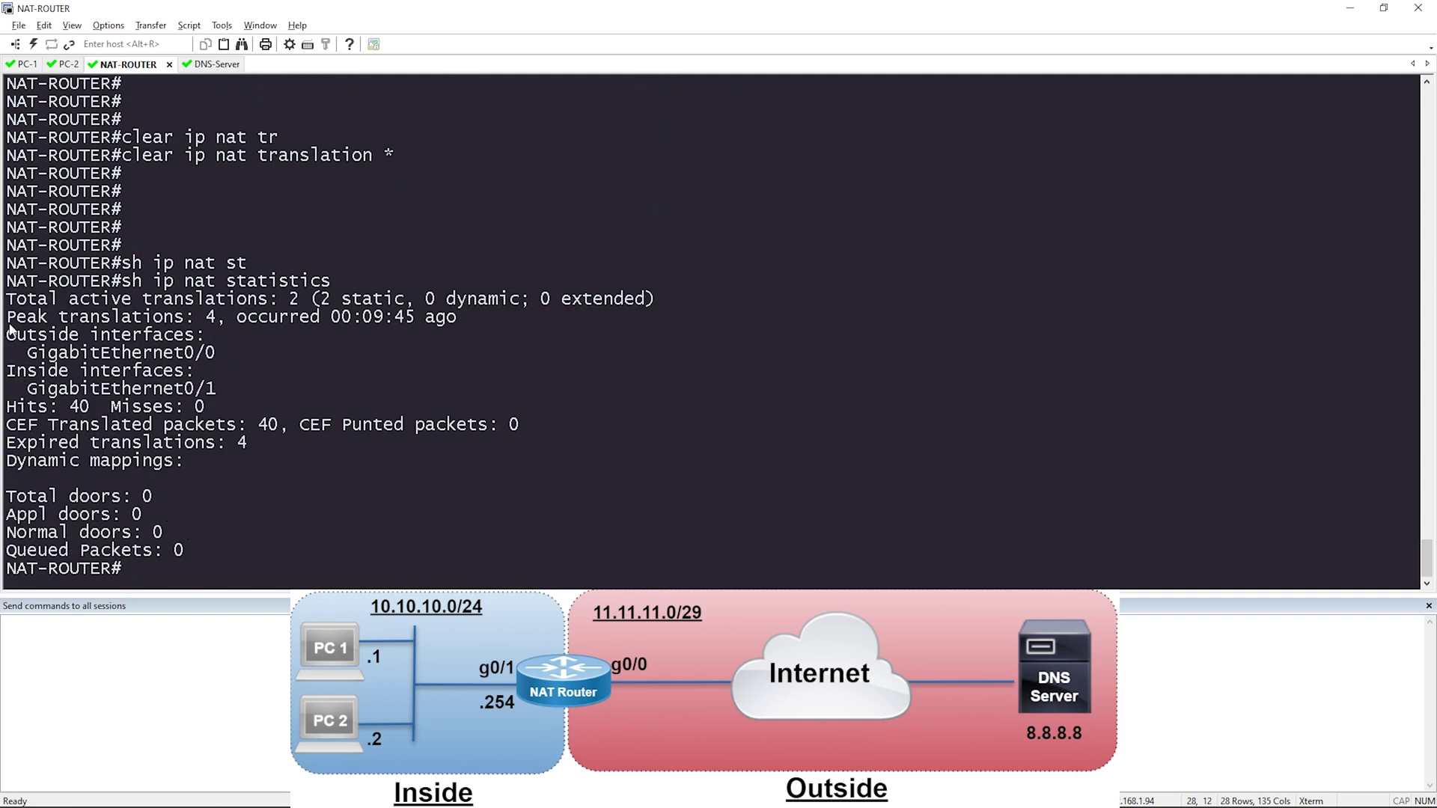
Step: Examine the peak and active static translation counts and the outside and inside interfaces in the NAT statistics
{"action": "left_click_drag", "start_coordinate": [7, 317], "coordinate": [417, 318]}
{"action": "left_click_drag", "start_coordinate": [325, 303], "coordinate": [408, 312]}
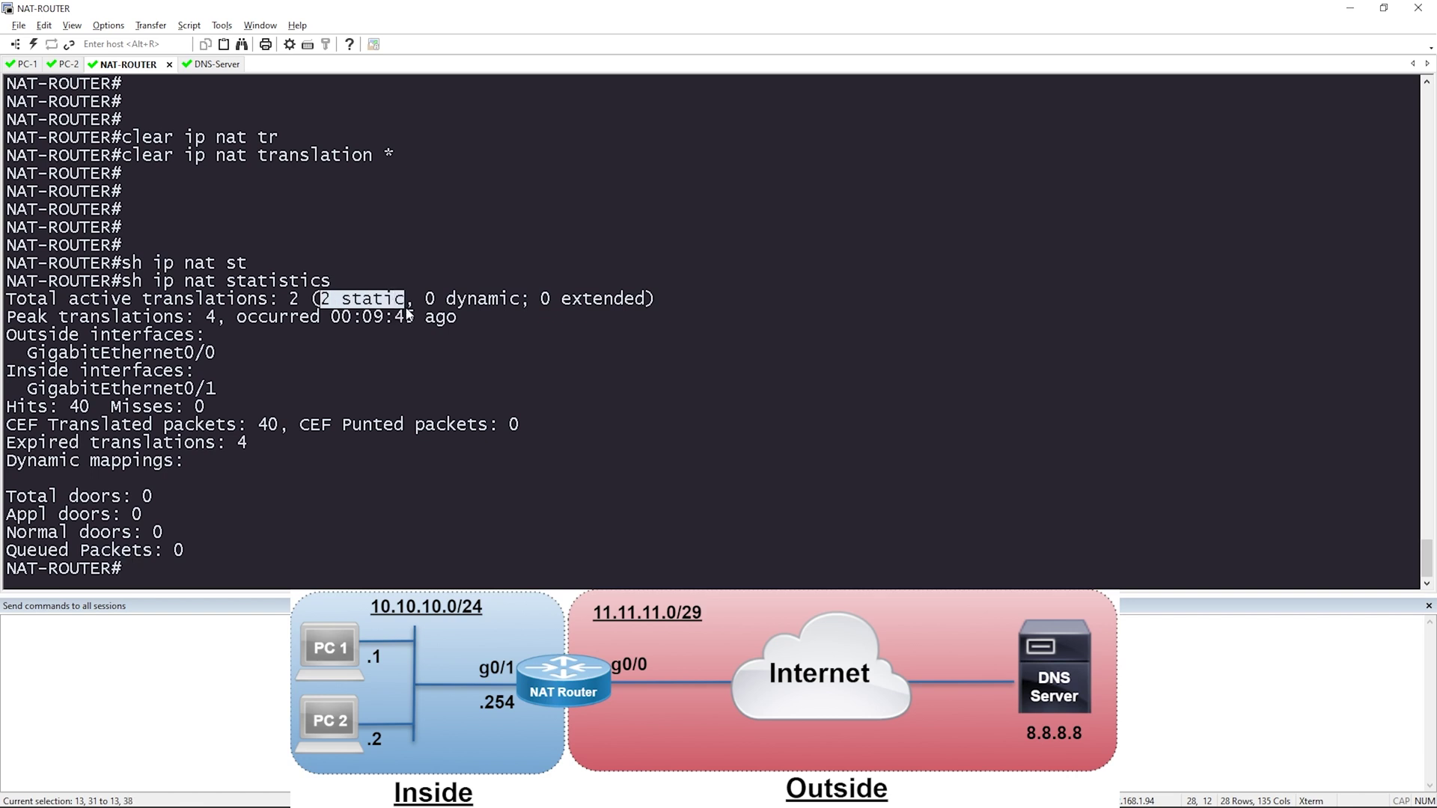
{"action": "left_click", "coordinate": [296, 303]}
{"action": "left_click_drag", "start_coordinate": [322, 303], "coordinate": [405, 313]}
{"action": "left_click_drag", "start_coordinate": [9, 341], "coordinate": [212, 357]}
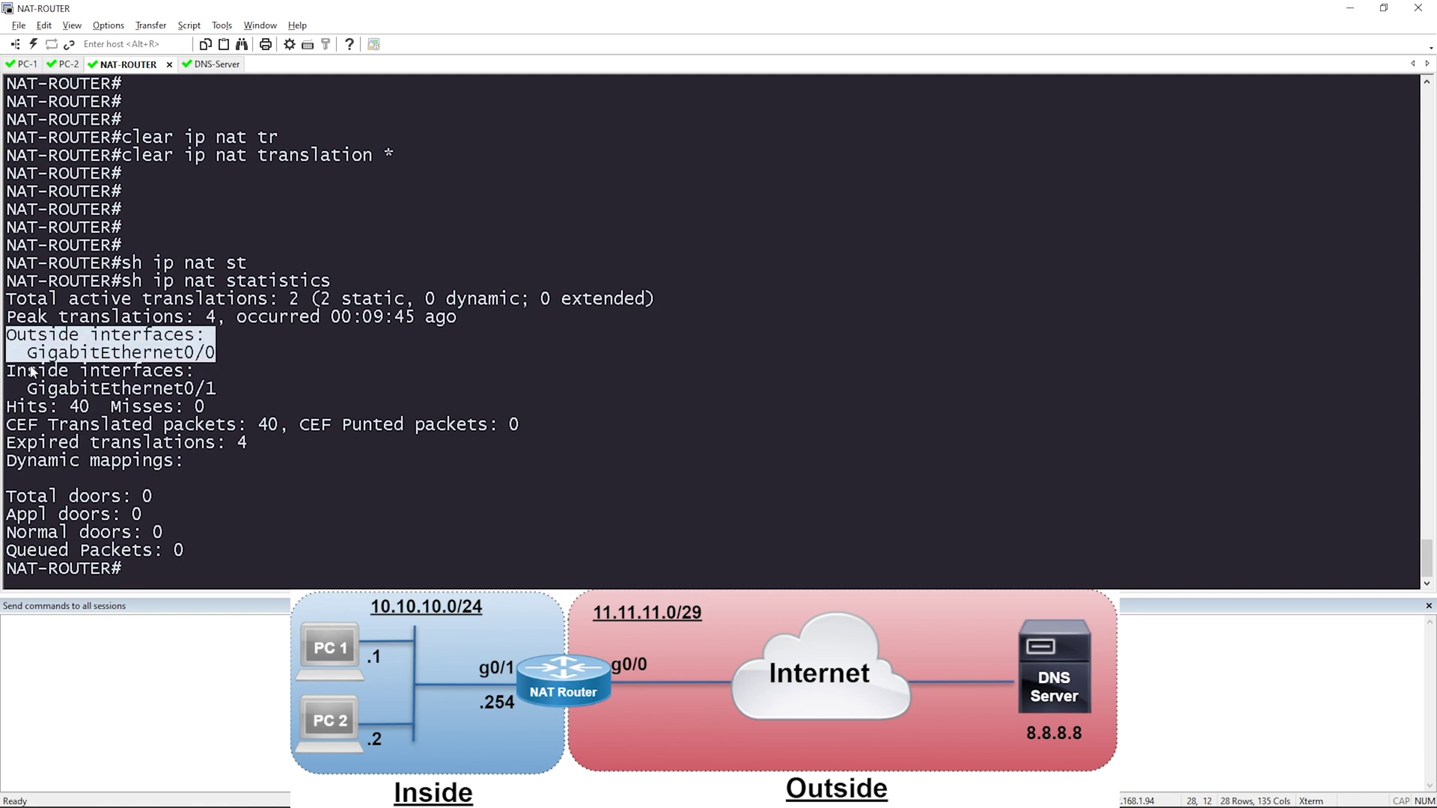
{"action": "left_click_drag", "start_coordinate": [9, 374], "coordinate": [221, 389]}
Step: Examine the hits, CEF translated packets and expired translations counters in the NAT statistics
{"action": "left_click_drag", "start_coordinate": [9, 407], "coordinate": [125, 406]}
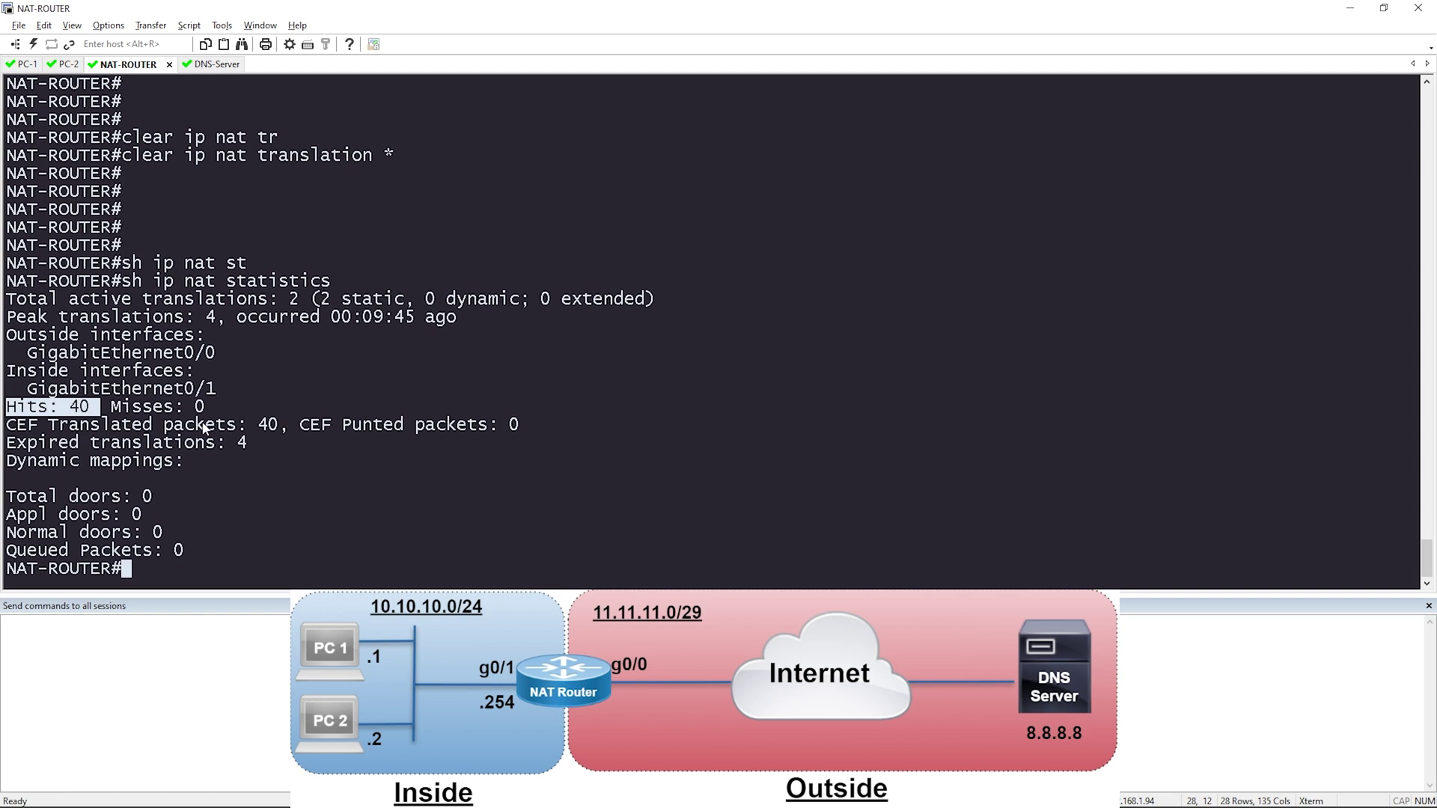
{"action": "left_click", "coordinate": [263, 431]}
{"action": "double_click", "coordinate": [267, 425]}
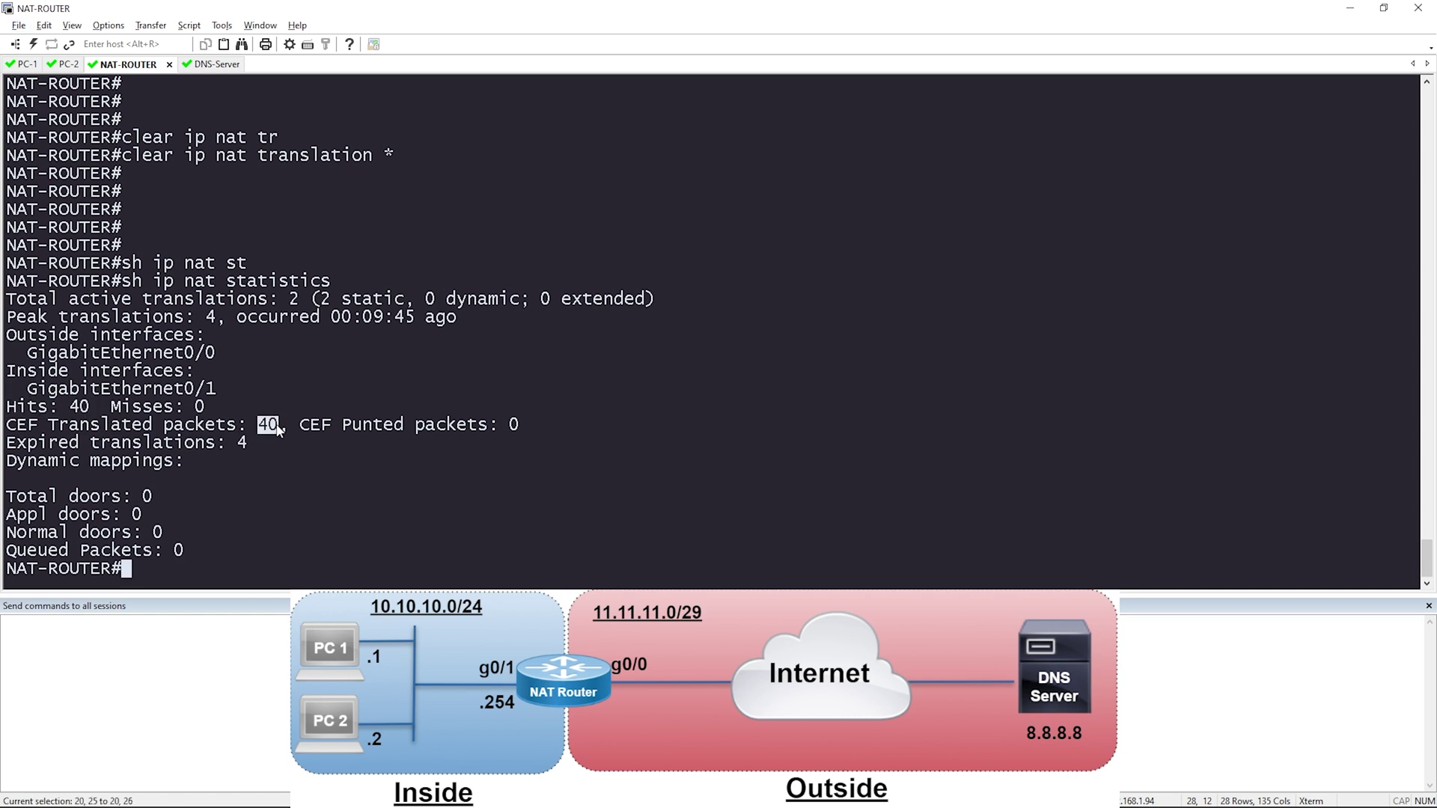
{"action": "left_click_drag", "start_coordinate": [249, 443], "coordinate": [6, 457]}
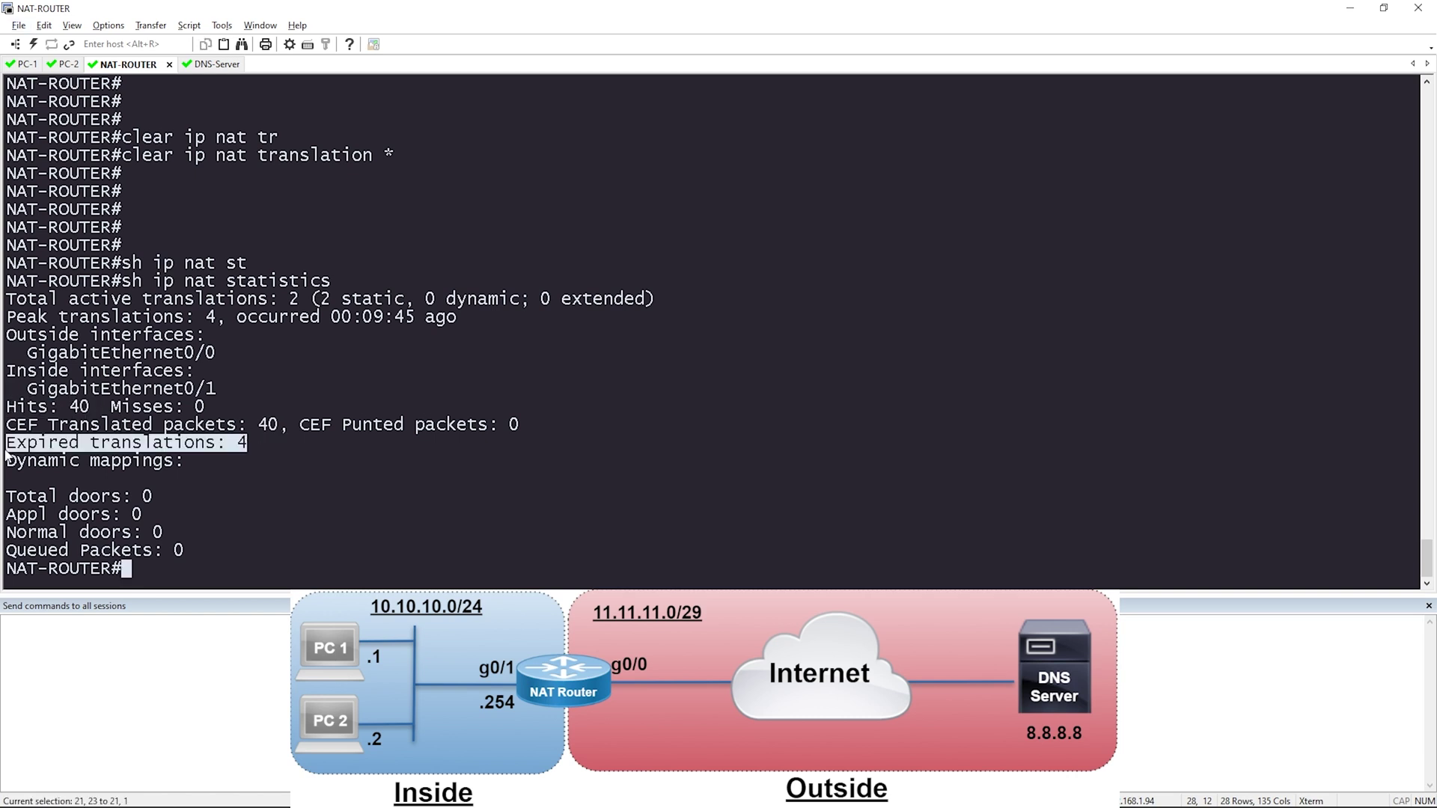
{"action": "left_click", "coordinate": [191, 505]}
Step: Reset the router's NAT counters with clear ip nat statistics
{"action": "key", "text": "Return"}
{"action": "key", "text": "Return"}
{"action": "type", "text": "clear ip nat s"}
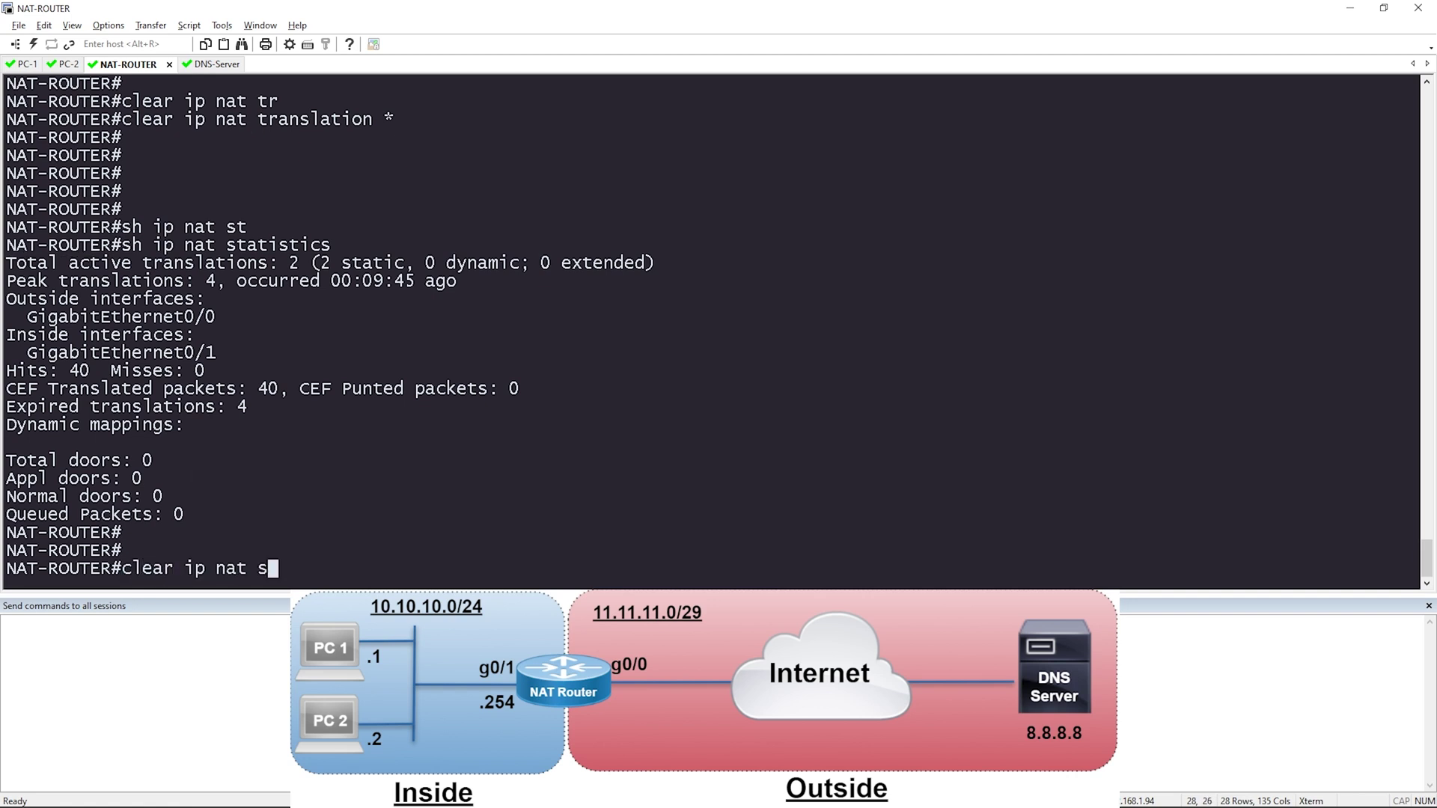
{"action": "type", "text": "t"}
{"action": "key", "text": "Tab"}
{"action": "key", "text": "Return"}
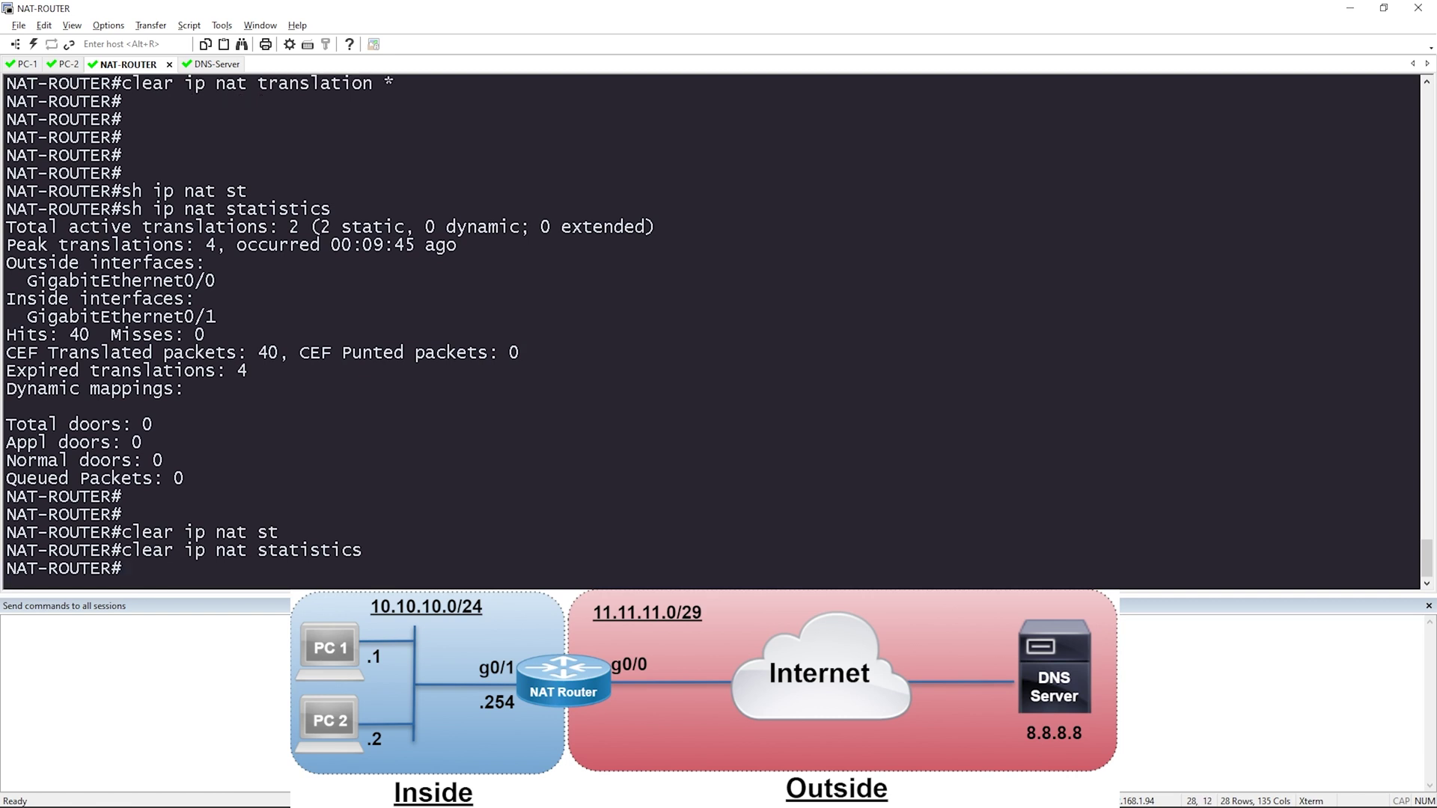